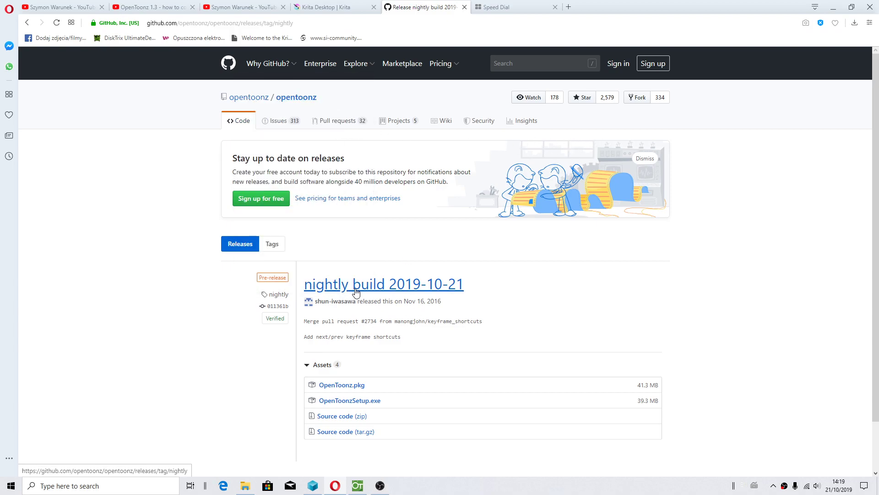
Step: Switch to OpenToonz, check its version and build date in the program information, and close it
click(833, 7)
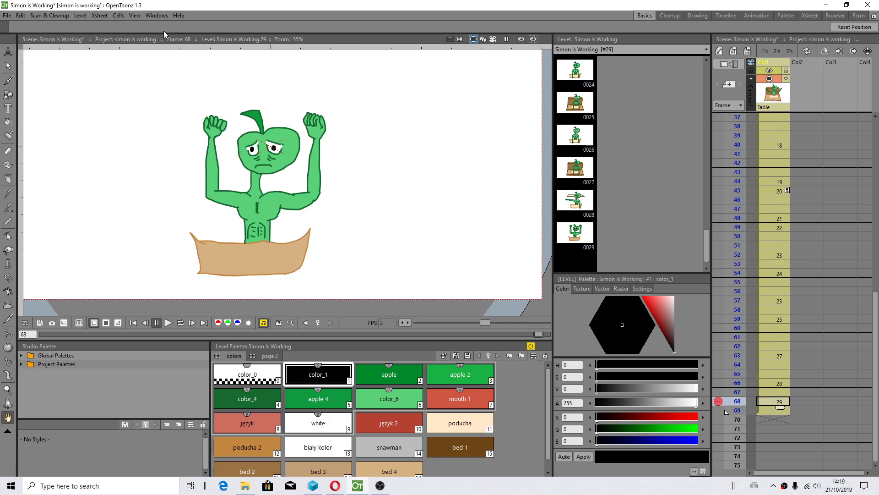
click(178, 15)
click(198, 36)
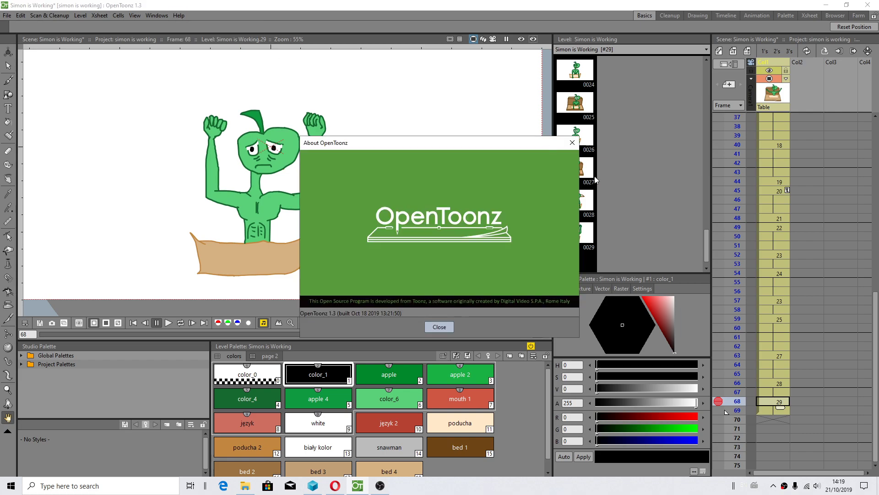
click(439, 326)
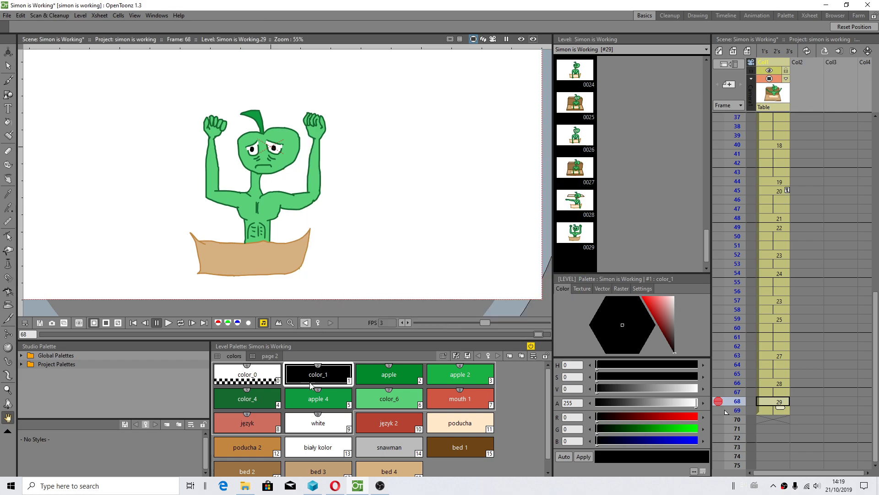
Step: Preview the fixed onion skin of frame 67 from frame 68 and of frame 65 from frame 67, turn it off, and go to frame 69
scroll(309, 152, down, 2)
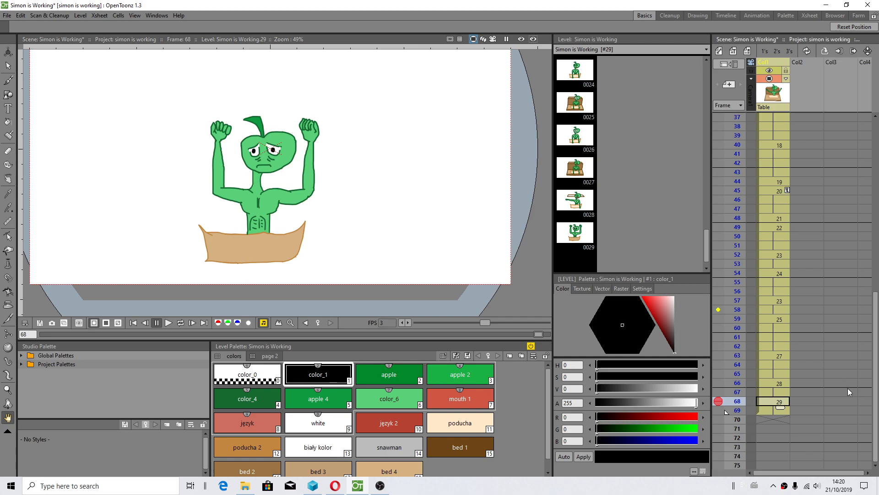
click(718, 393)
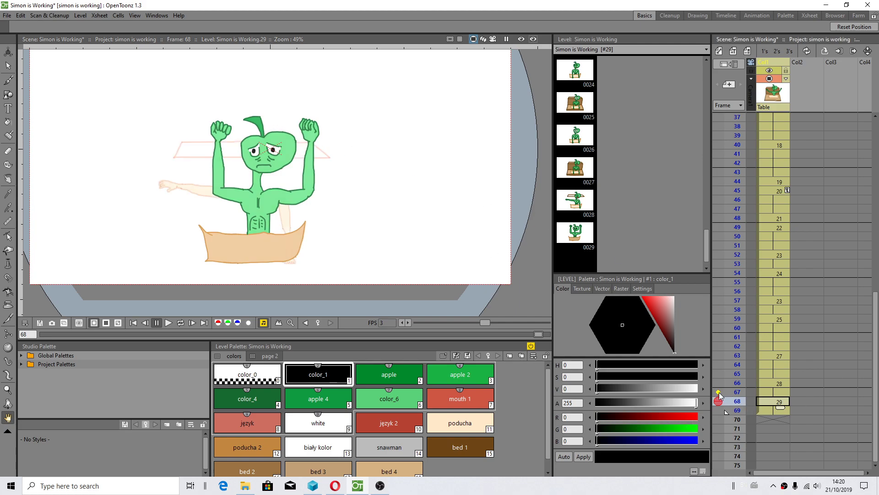
click(739, 394)
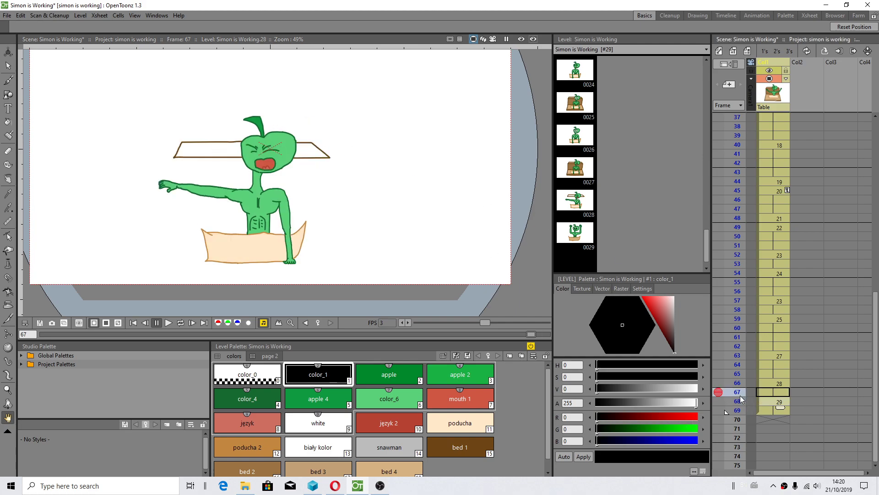
click(719, 374)
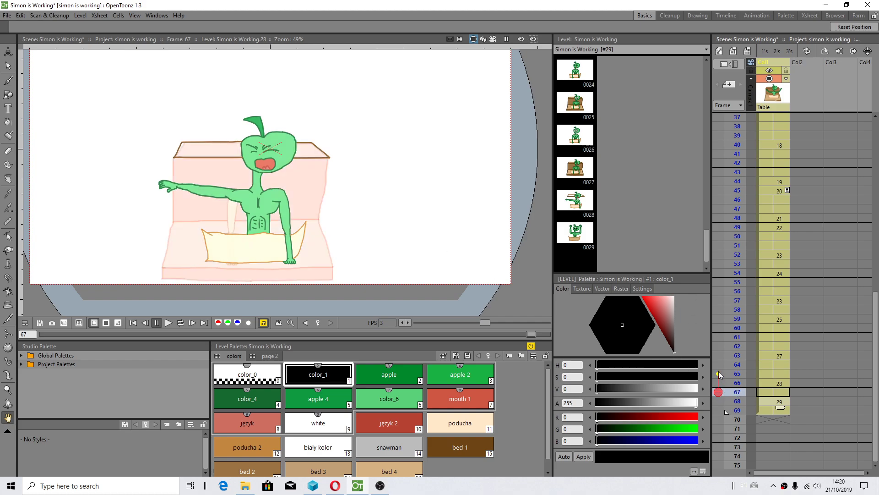
click(719, 373)
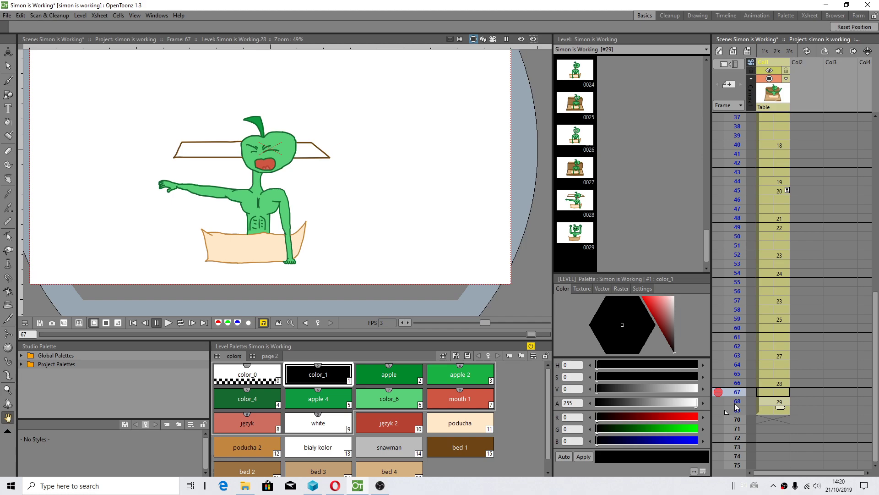
click(735, 402)
click(736, 411)
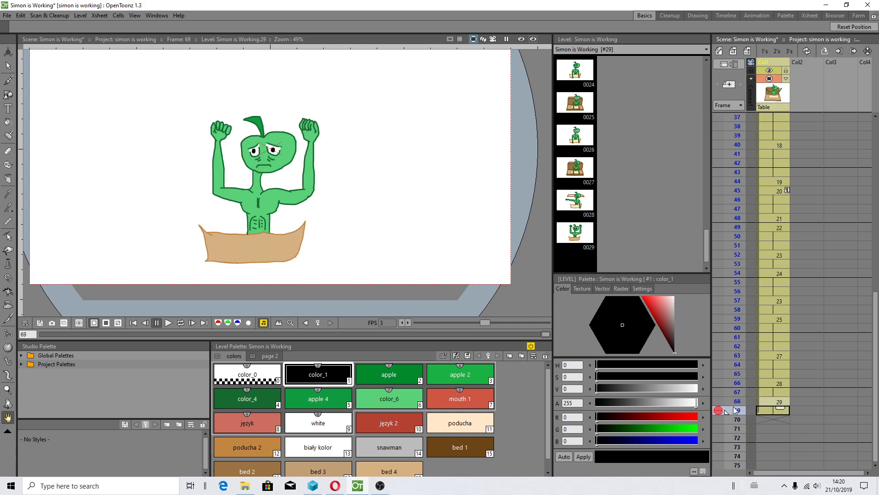
scroll(264, 159, up, 1)
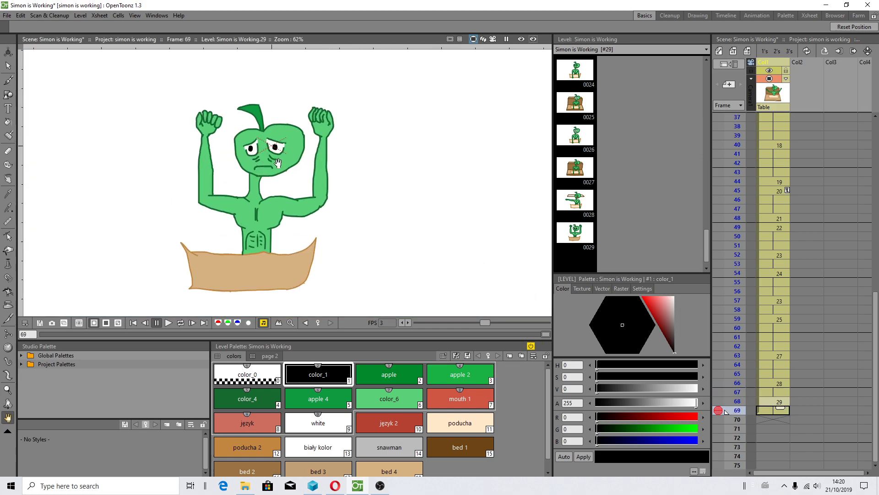
Step: Review the onion skin preferences, including paper thickness and frame correction colors, and close them without changes
click(7, 16)
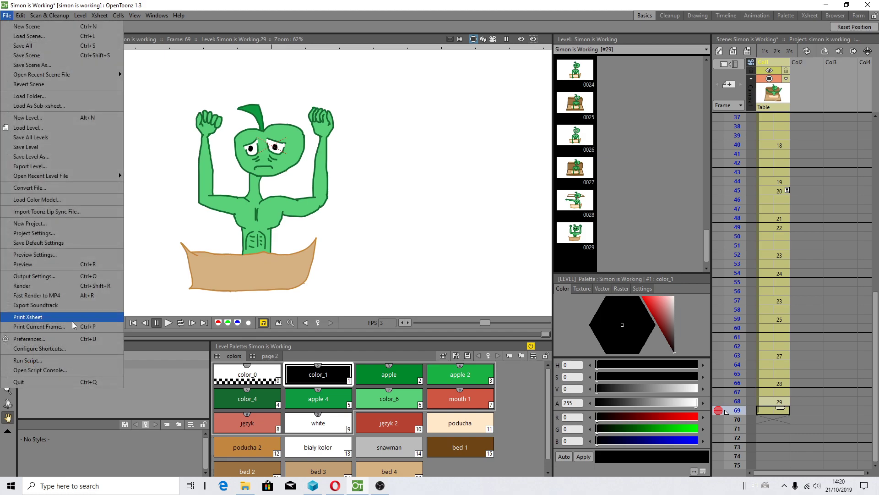
click(46, 338)
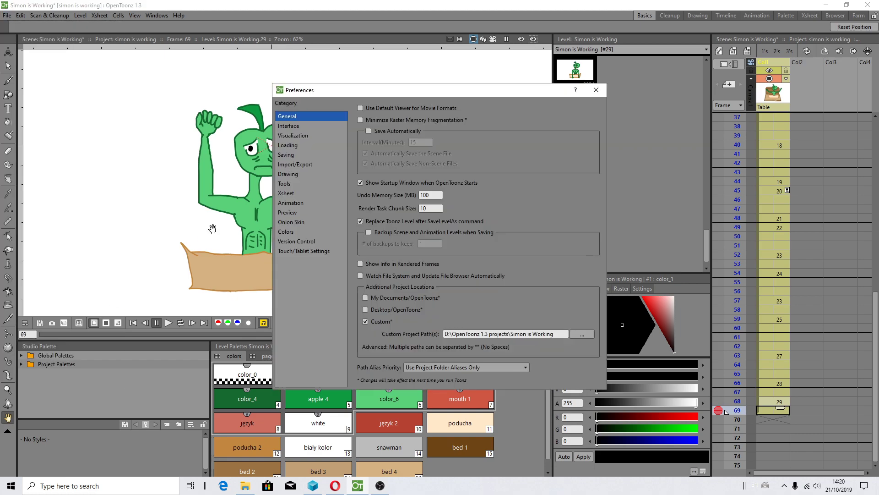
click(293, 222)
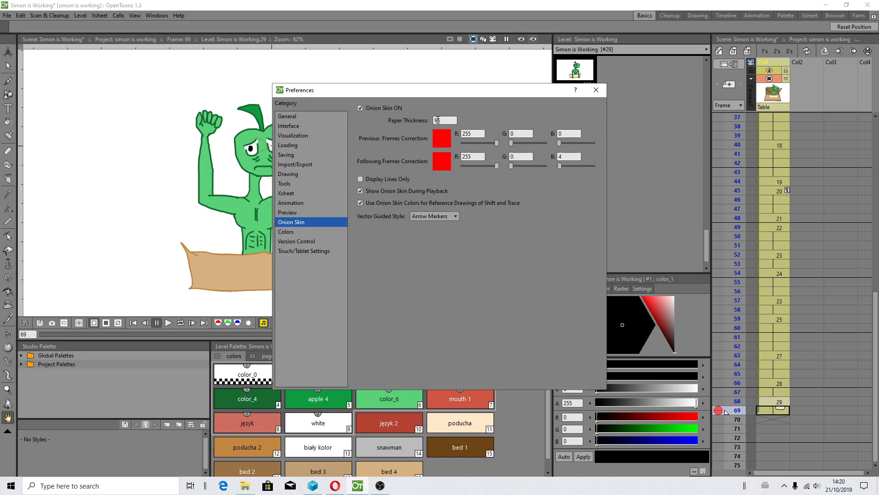
click(602, 93)
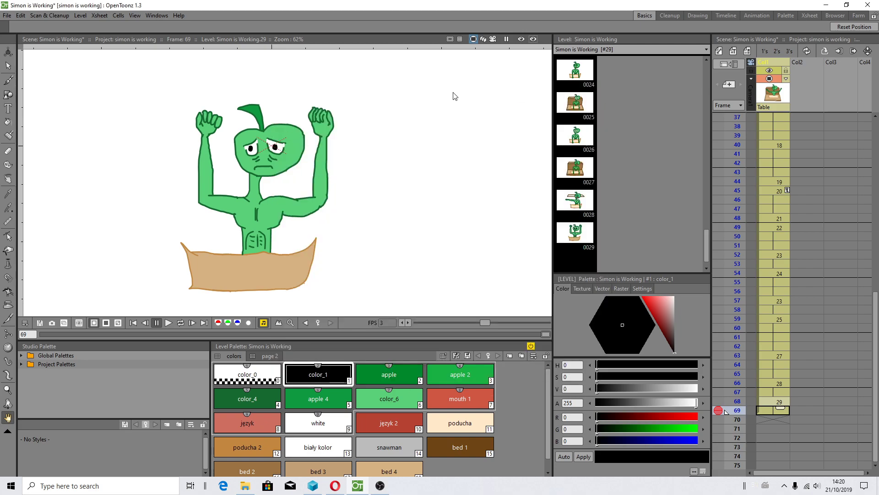
Step: Copy drawing 29 of the Simon is Working level and paste it into the empty slot after it as drawing 30
click(575, 232)
right_click(575, 229)
click(568, 232)
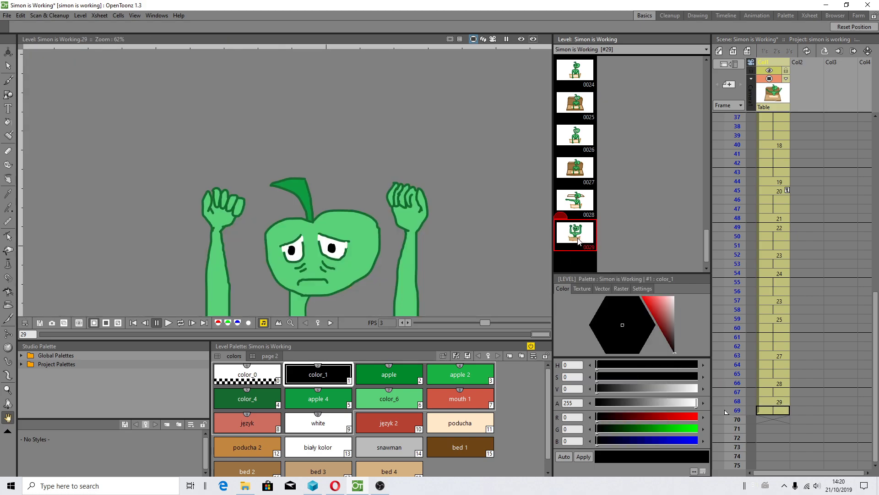
right_click(566, 230)
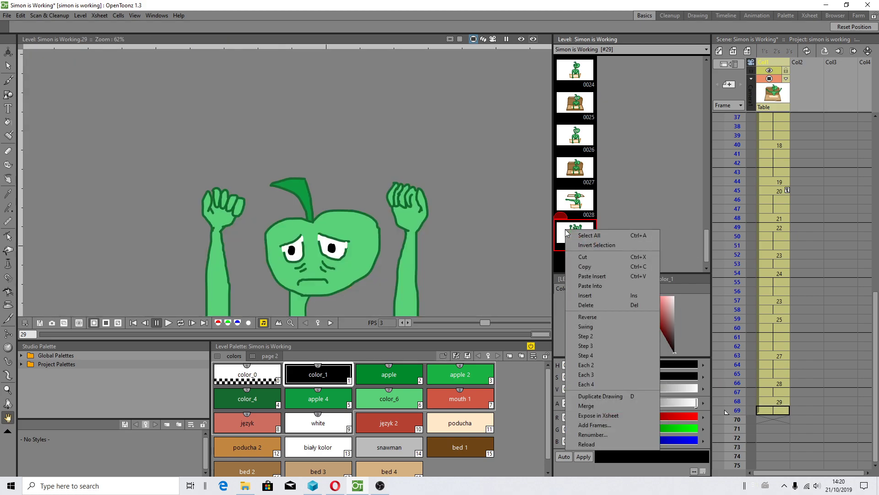
click(591, 268)
click(584, 263)
right_click(580, 265)
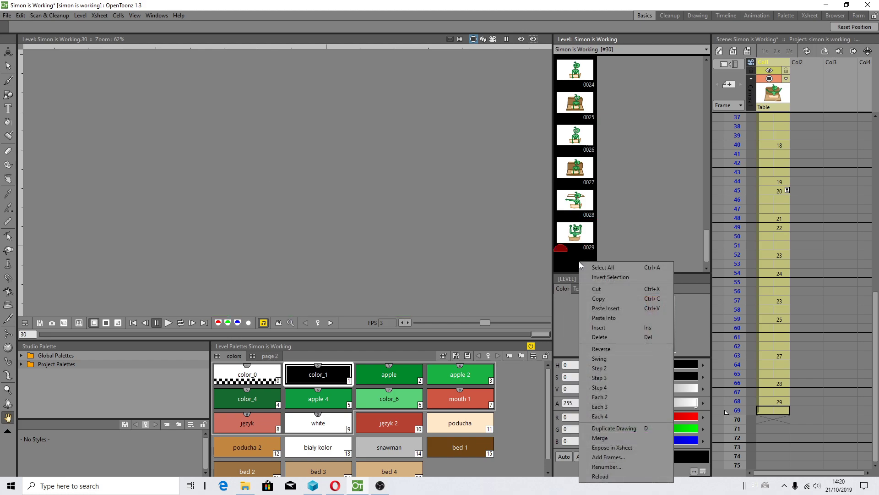
click(569, 272)
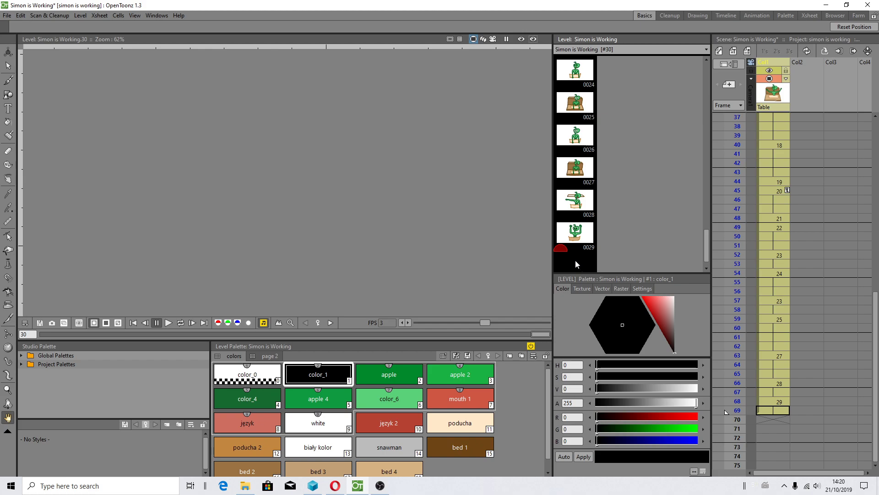
right_click(576, 265)
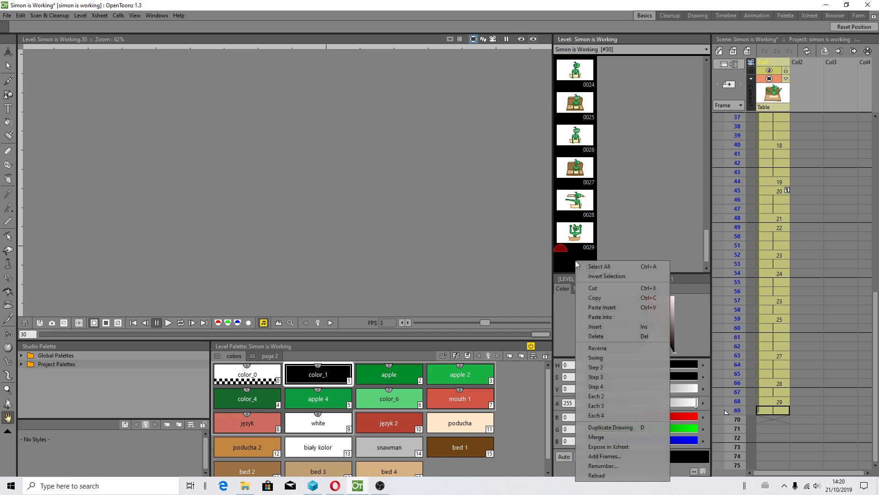
click(601, 308)
scroll(572, 265, down, 1)
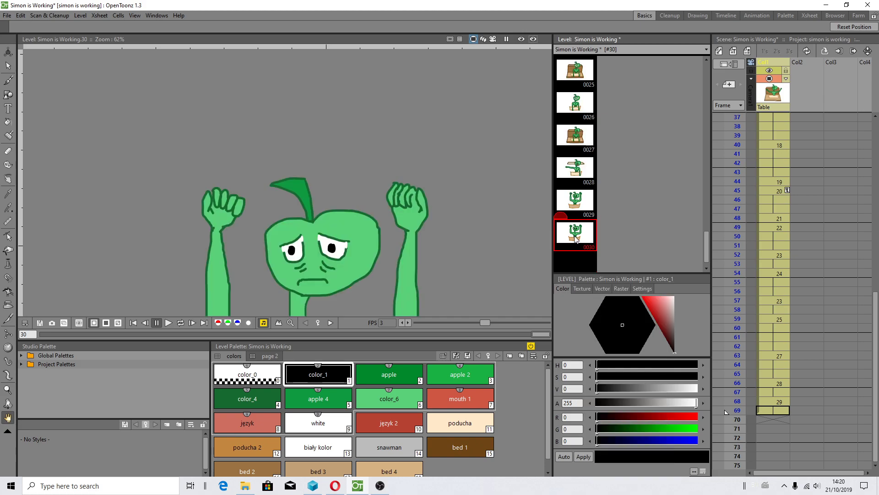
Step: Expose drawing 30 in the first column of the Xsheet at frames 70, 71 and 72
mouse_move(569, 234)
mouse_down()
mouse_move(769, 365)
mouse_move(777, 419)
mouse_up()
drag(570, 237, 751, 427)
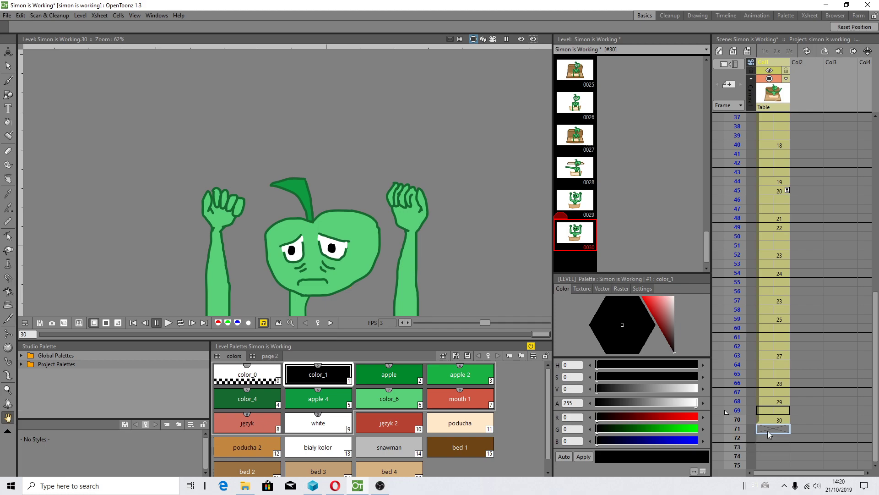
mouse_move(571, 235)
mouse_down()
mouse_move(747, 330)
mouse_move(771, 461)
mouse_move(774, 443)
mouse_up()
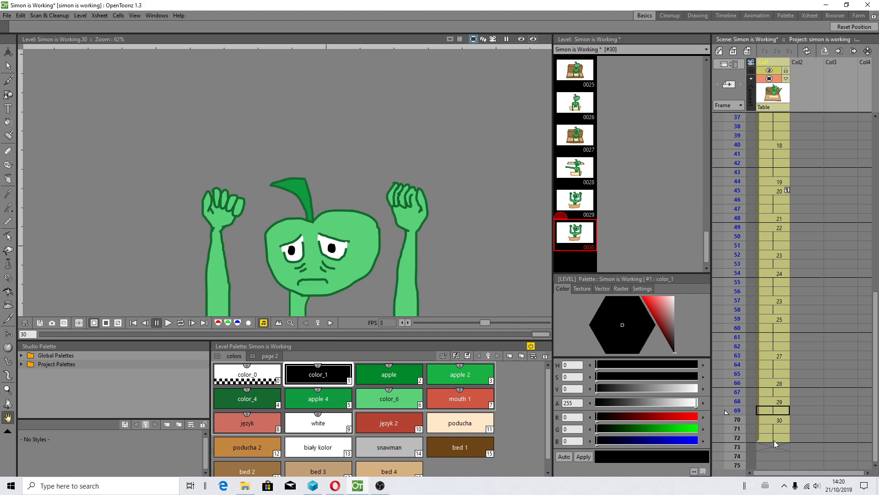
Step: Go to frame 70, show frame 68 as fixed onion skin, and activate the Eraser tool over the character
click(770, 418)
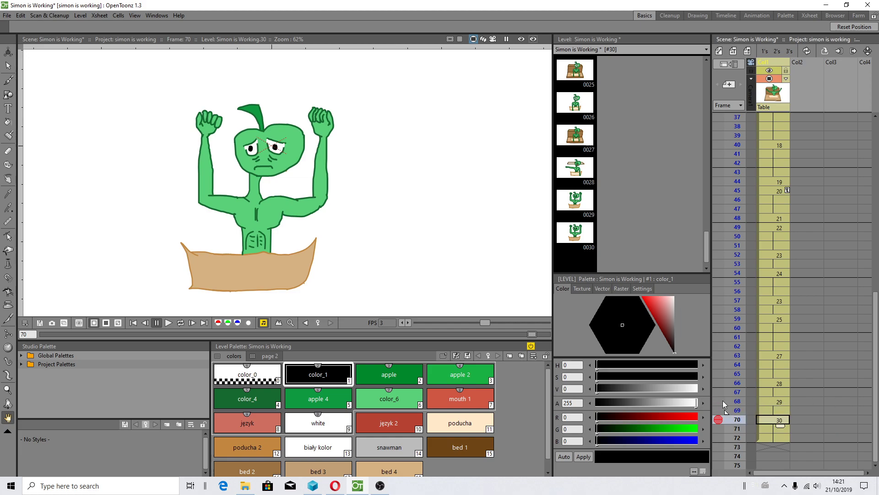
click(718, 401)
scroll(207, 105, up, 1)
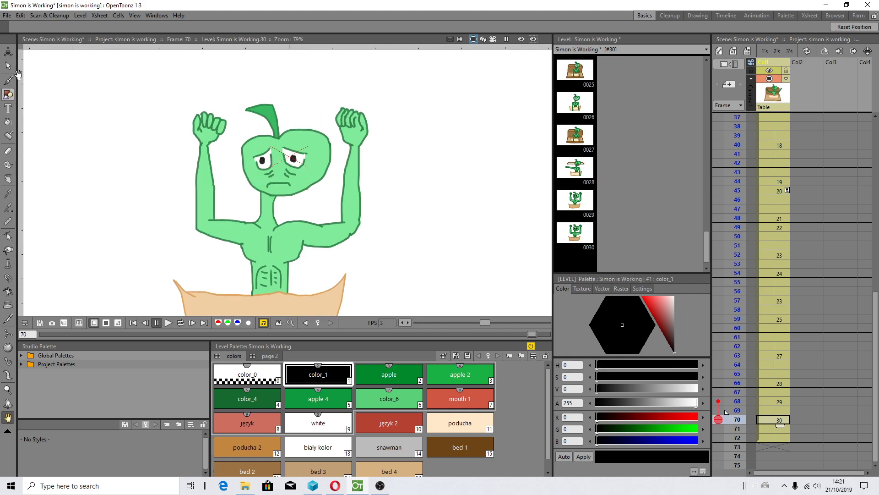
click(8, 150)
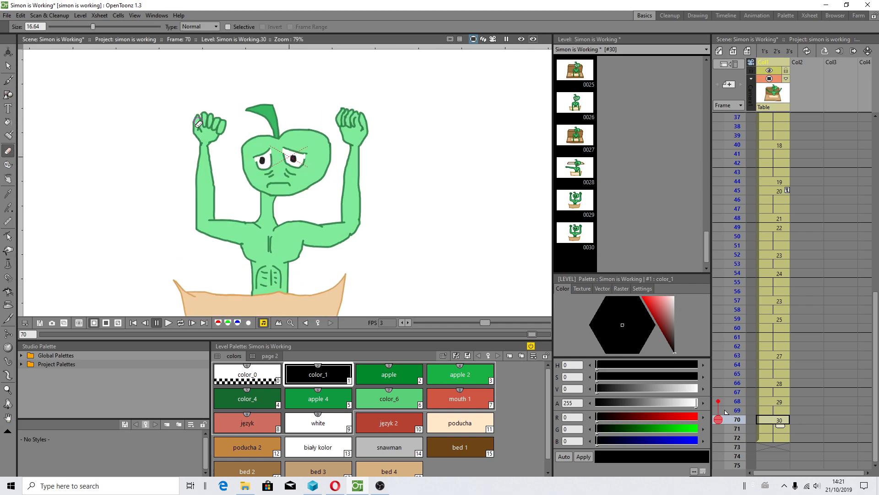
scroll(207, 159, up, 1)
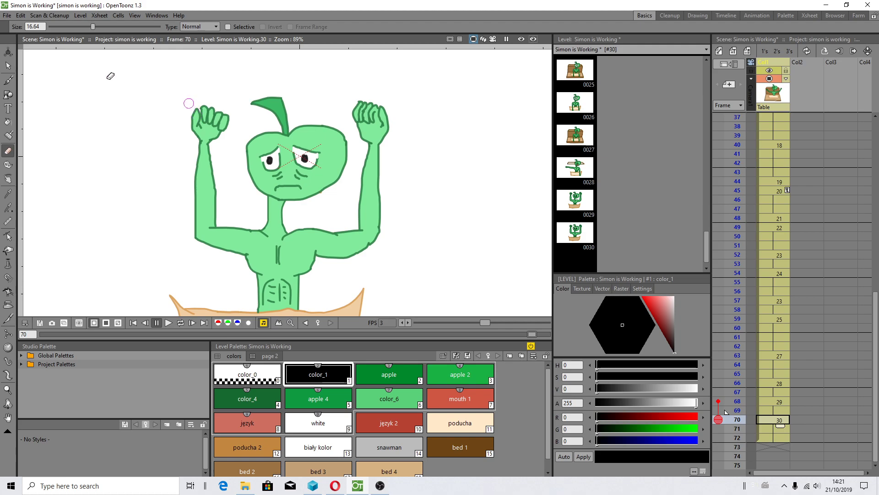
click(132, 15)
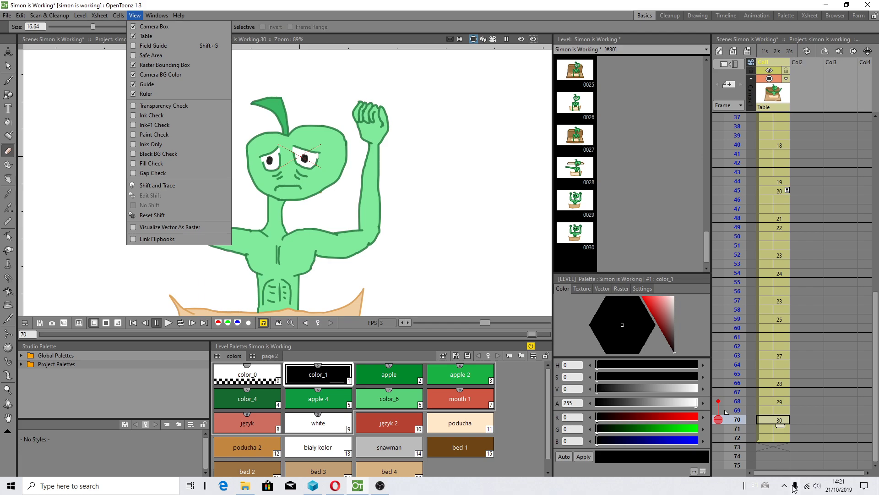
right_click(807, 486)
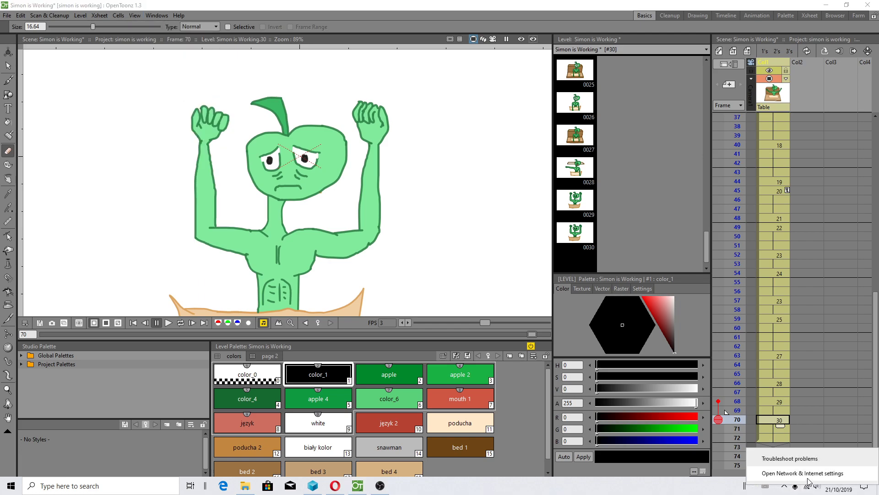
click(802, 473)
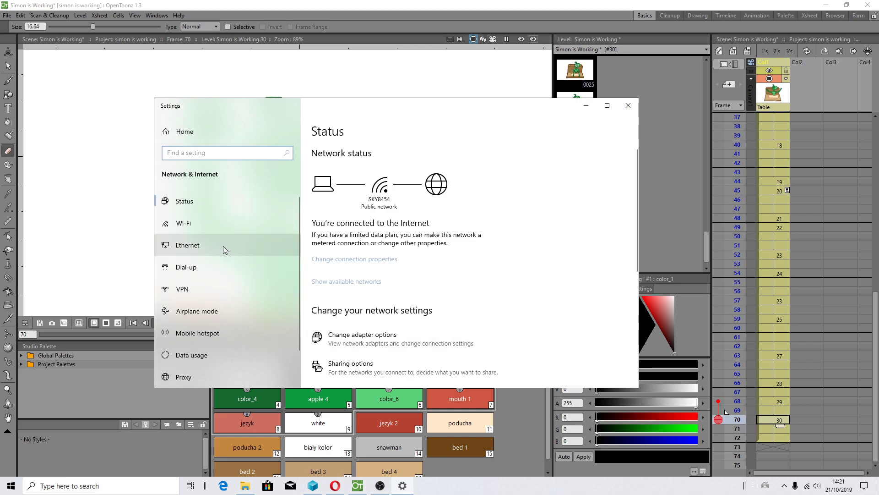
scroll(224, 246, down, 1)
scroll(428, 323, down, 5)
scroll(405, 327, up, 5)
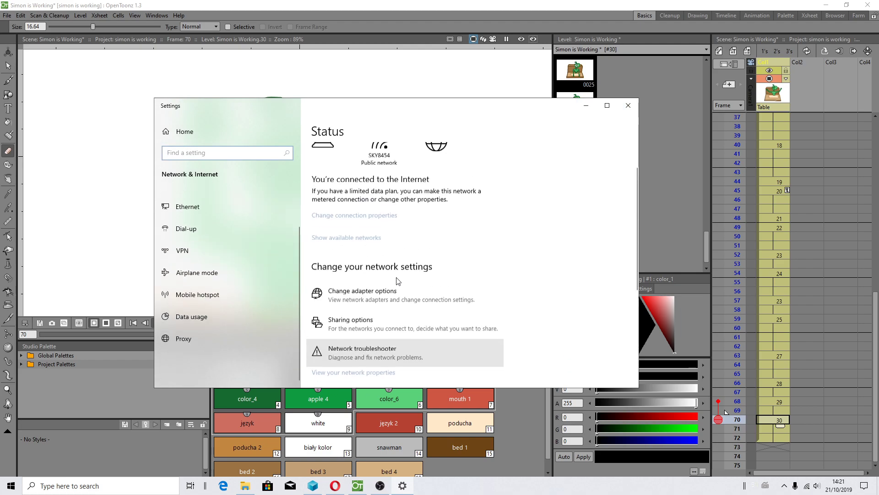
click(629, 106)
Step: Open the Windows sound settings and launch the Sound Control Panel from its related settings
right_click(816, 487)
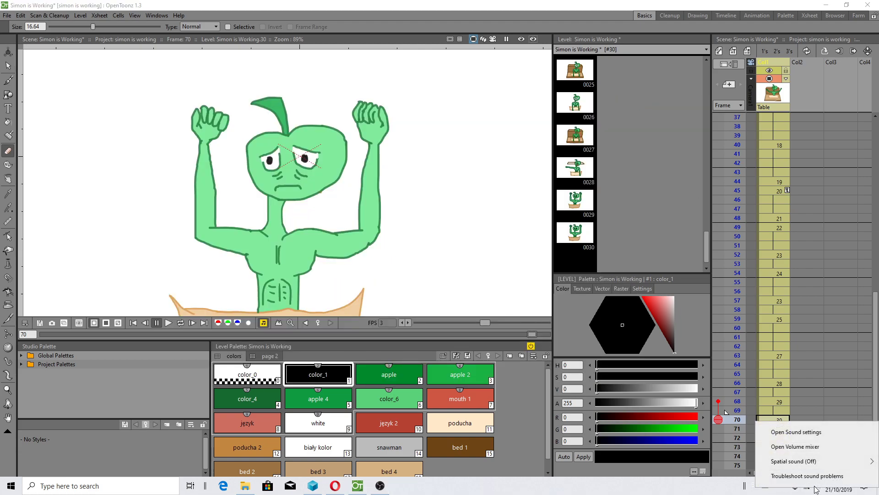
click(785, 430)
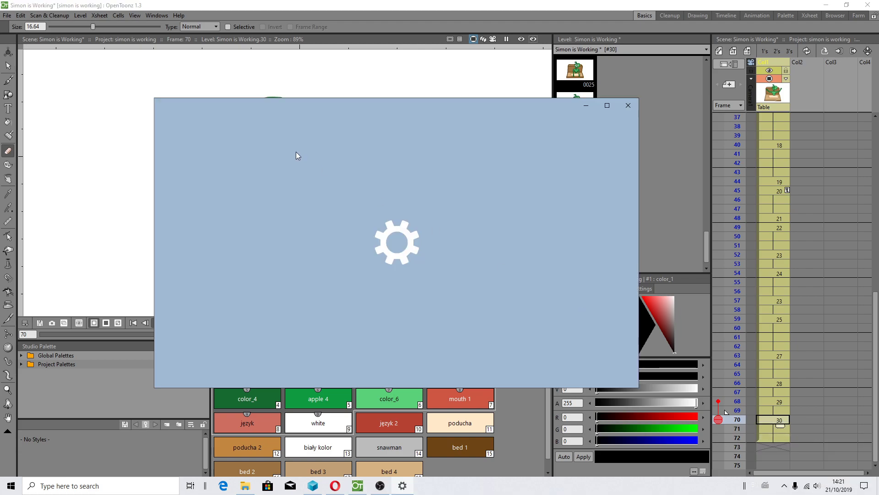
scroll(402, 271, down, 5)
scroll(402, 270, down, 5)
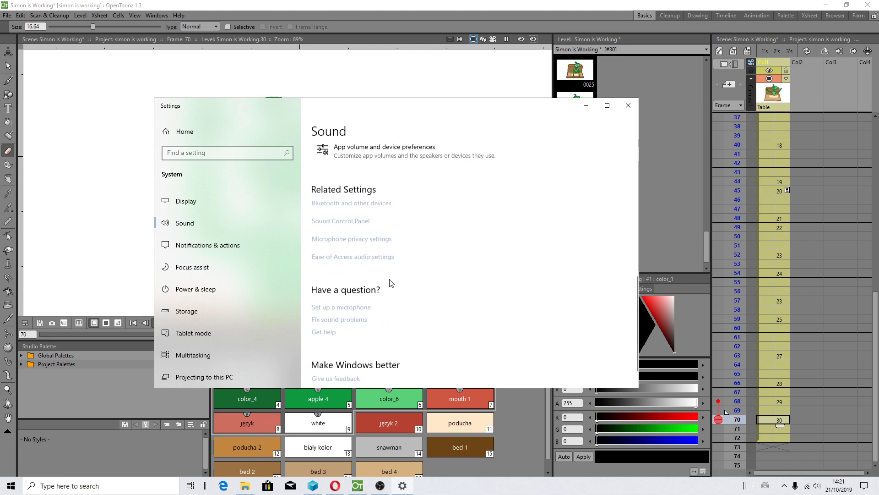
click(356, 225)
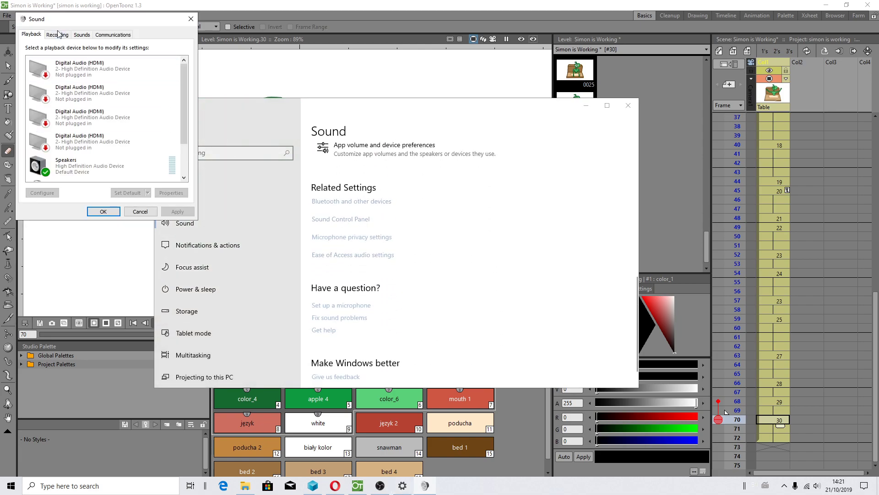
Step: Check the recording level of the AT2020 USB microphone in its properties and close the sound dialogs
click(57, 35)
double_click(80, 65)
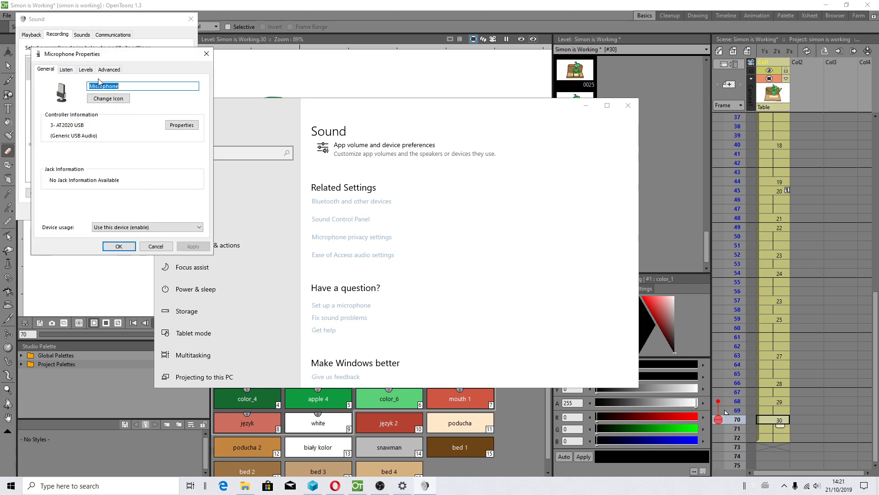
click(68, 70)
click(85, 70)
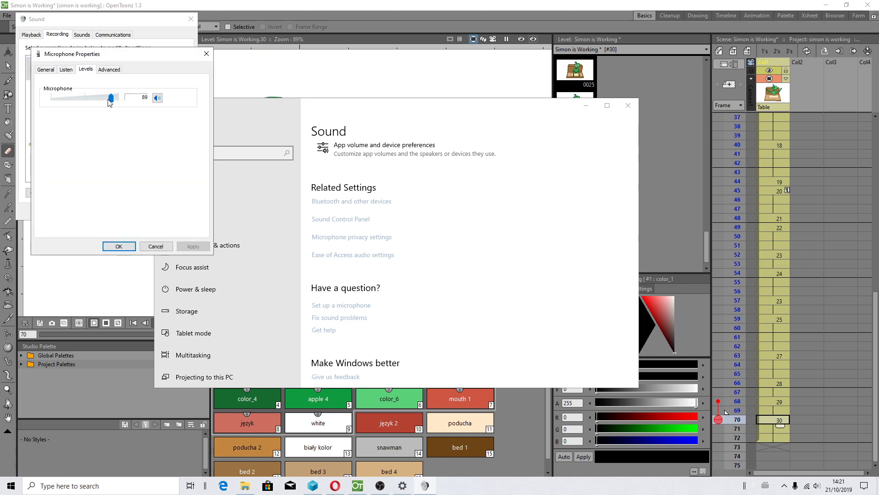
click(118, 246)
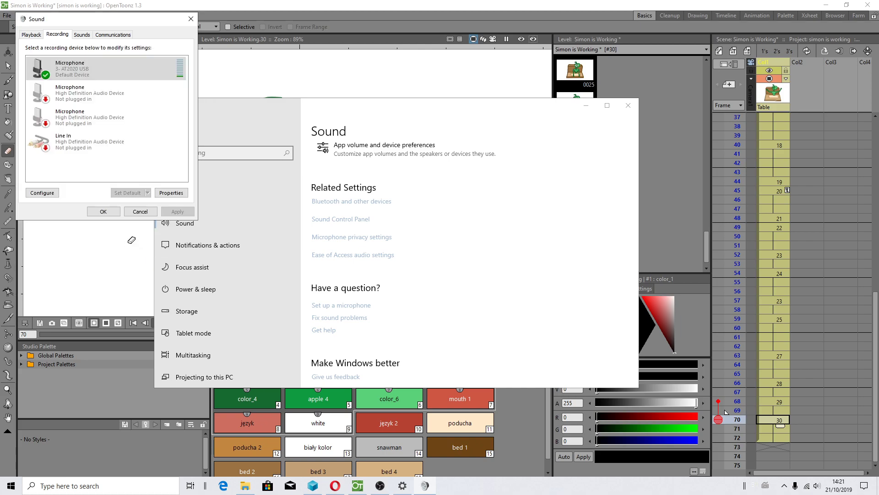
click(104, 212)
Step: Minimize the Settings window, check the audio mixer in OBS, and return to OpenToonz
click(586, 105)
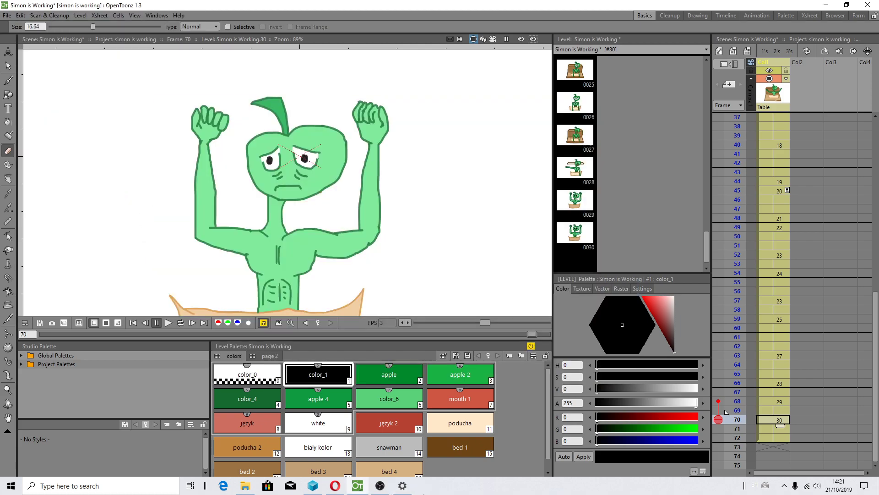
click(376, 486)
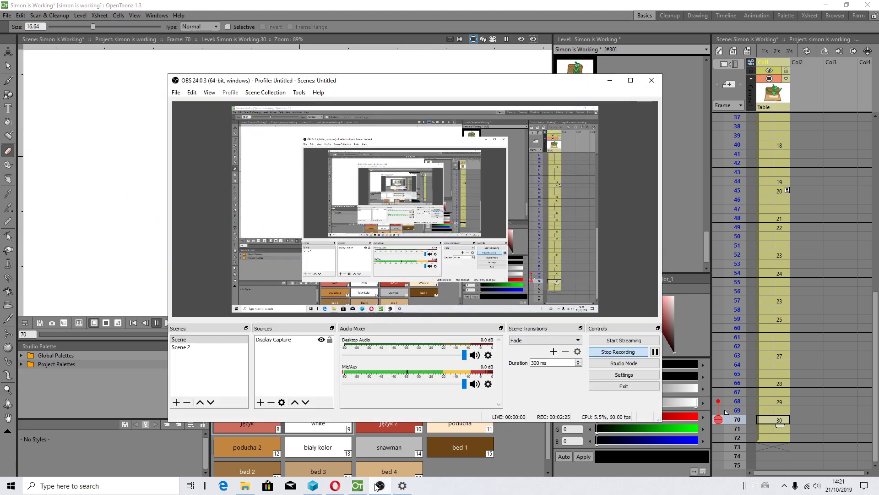
click(609, 80)
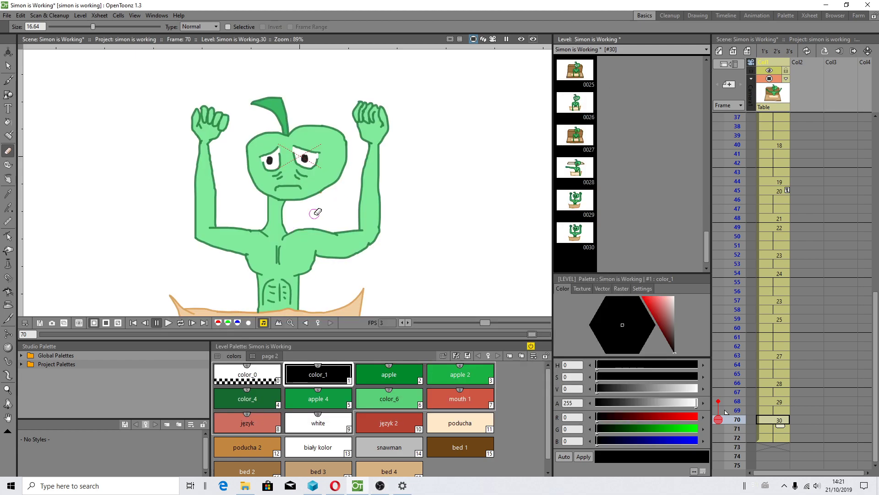
Step: Turn on Visualize Vector As Raster for the viewer and frame the character's raised hand
click(118, 15)
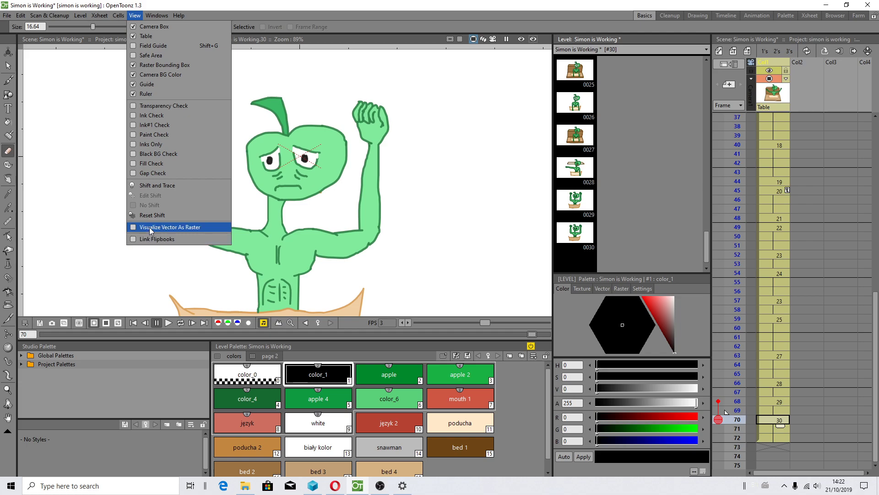
click(149, 227)
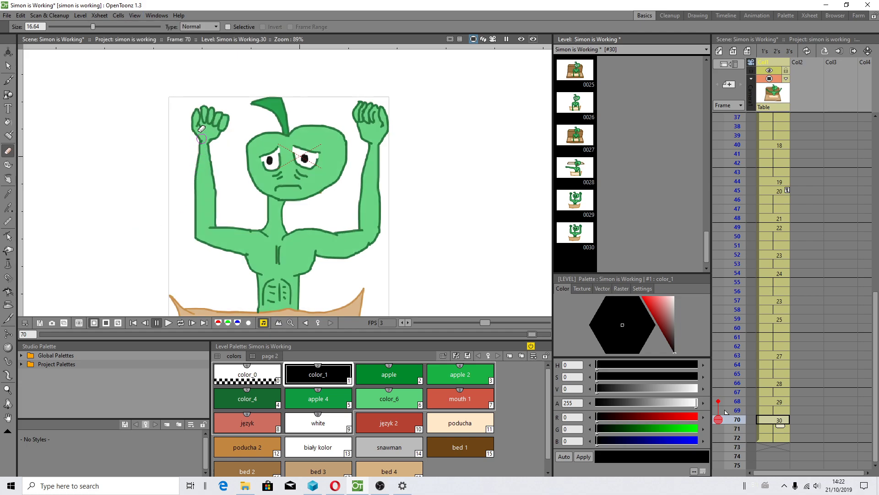
scroll(192, 145, up, 1)
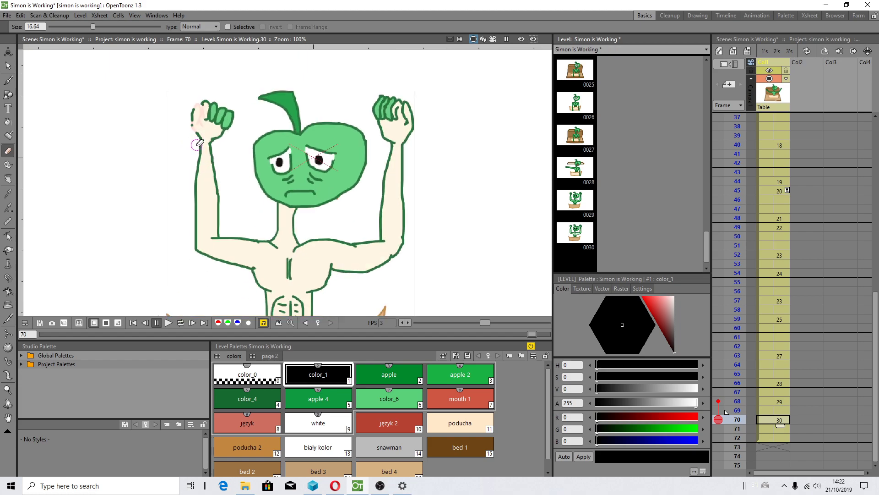
mouse_move(203, 109)
mouse_down()
mouse_move(238, 151)
mouse_move(212, 98)
mouse_move(212, 122)
mouse_up()
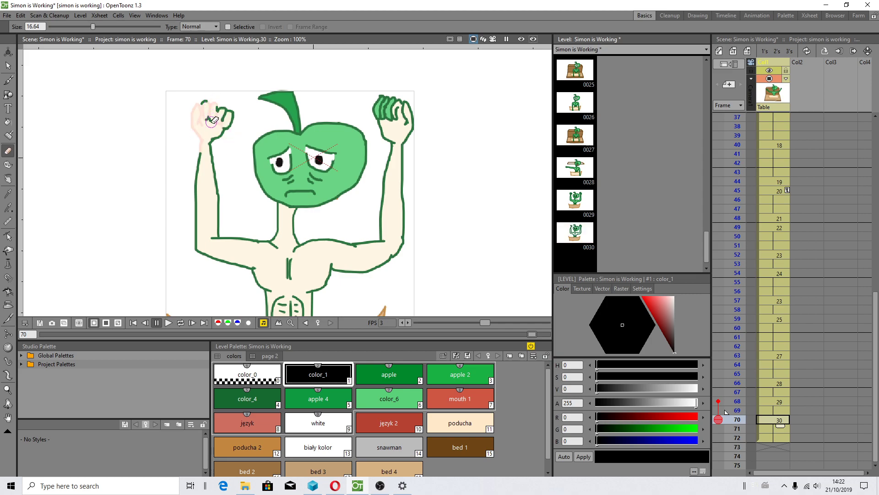
key(ctrl+z)
key(ctrl+z)
key(ctrl+z)
key(ctrl+z)
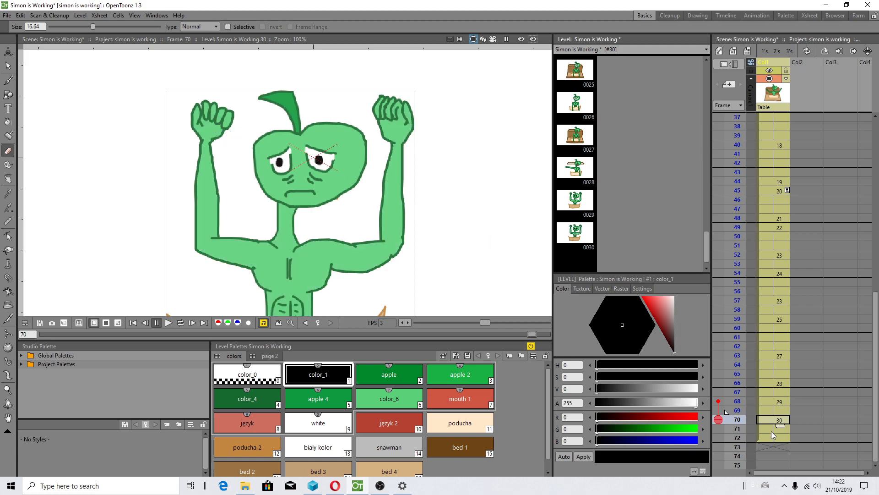
click(769, 429)
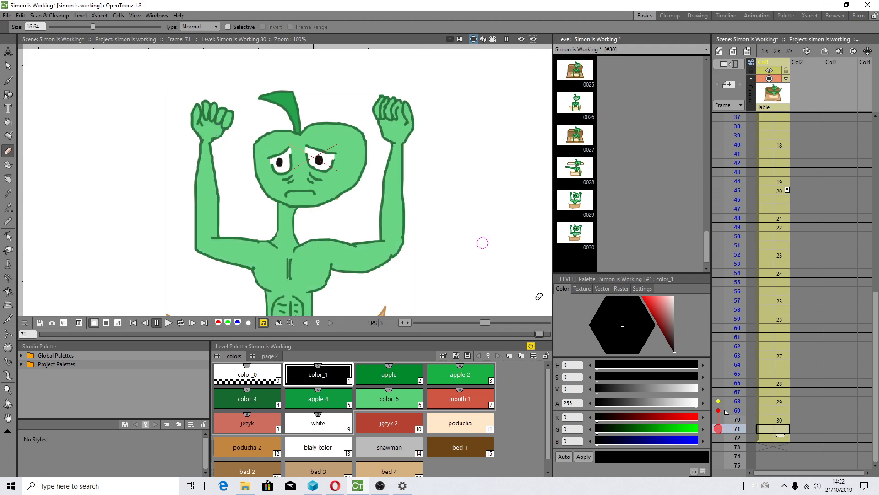
key(ctrl+y)
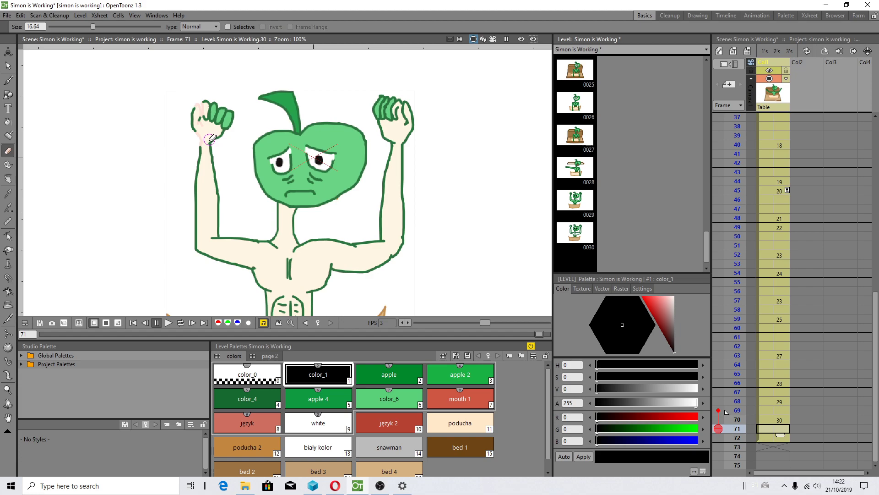
key(ctrl+z)
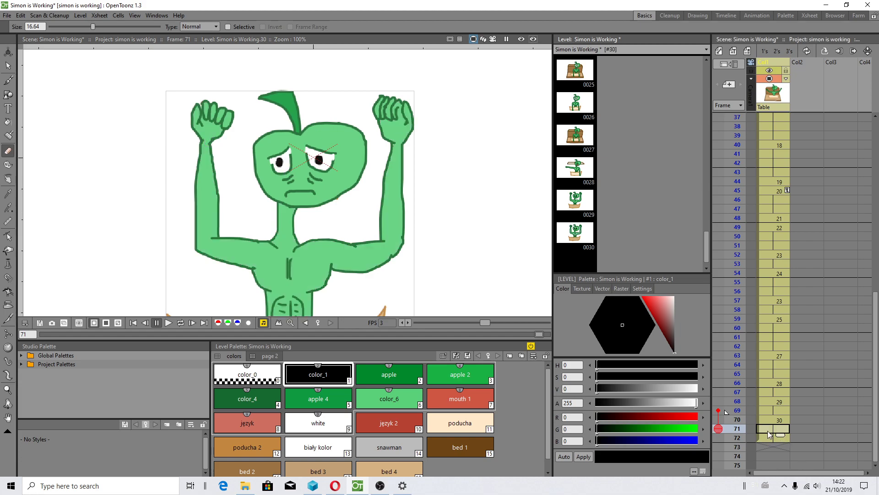
key(ctrl+y)
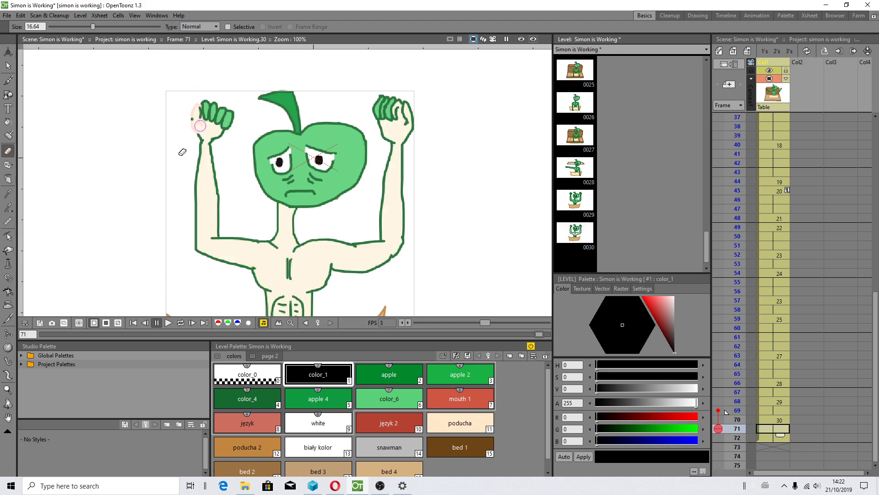
click(7, 80)
drag(193, 105, 198, 129)
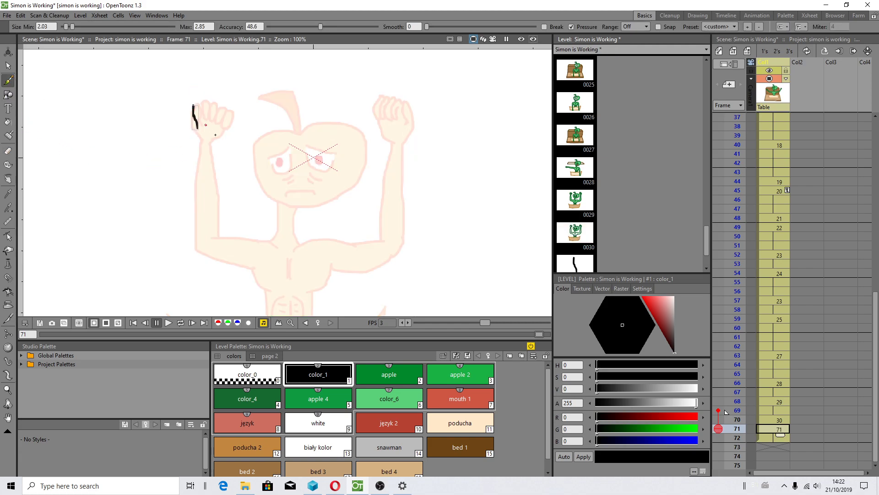
key(ctrl+z)
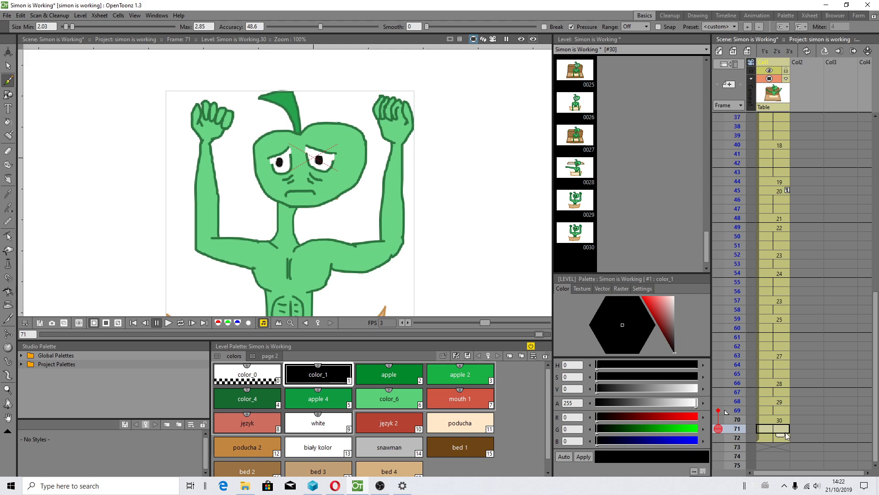
Step: Go back to frame 70, set the eraser size to 18.34, and erase the character's raised hand and forearm on the left side
key(Up)
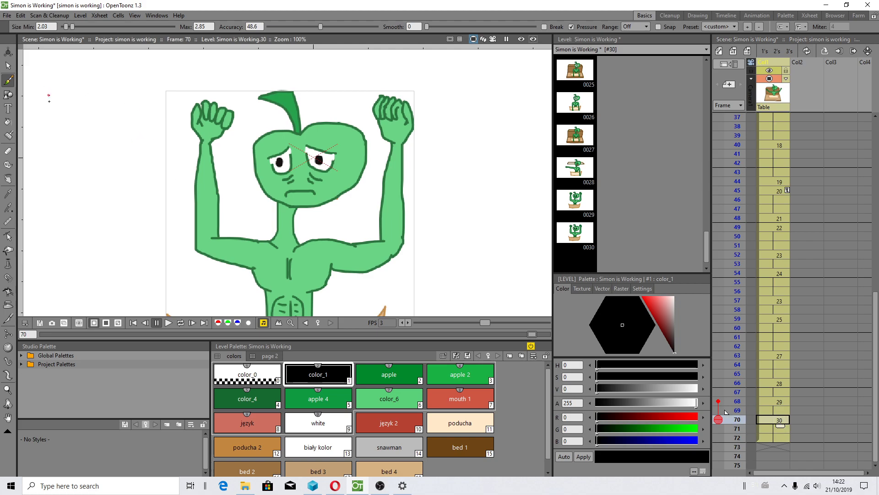
click(8, 151)
drag(93, 26, 97, 27)
mouse_move(196, 130)
mouse_down()
mouse_move(195, 246)
mouse_move(221, 221)
mouse_move(214, 141)
mouse_up()
mouse_move(205, 177)
mouse_down()
mouse_move(196, 108)
mouse_move(192, 126)
mouse_move(203, 97)
mouse_move(204, 123)
mouse_move(206, 104)
mouse_move(217, 132)
mouse_move(229, 108)
mouse_move(214, 137)
mouse_move(214, 121)
mouse_move(221, 126)
mouse_move(227, 115)
mouse_move(220, 110)
mouse_move(227, 127)
mouse_up()
mouse_move(272, 246)
mouse_down()
mouse_move(295, 217)
mouse_move(267, 246)
mouse_up()
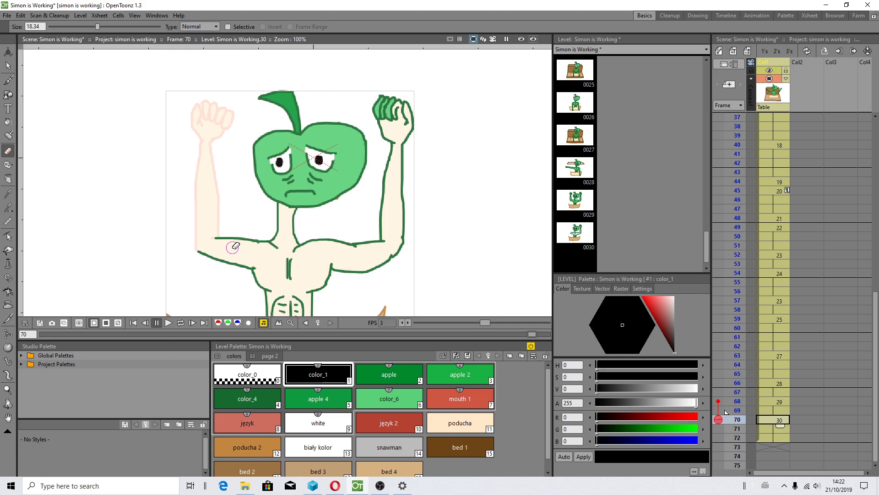
Step: Using the Brush tool with color_4, draw the upper outline of the forearm stretching outward from the left elbow
click(8, 81)
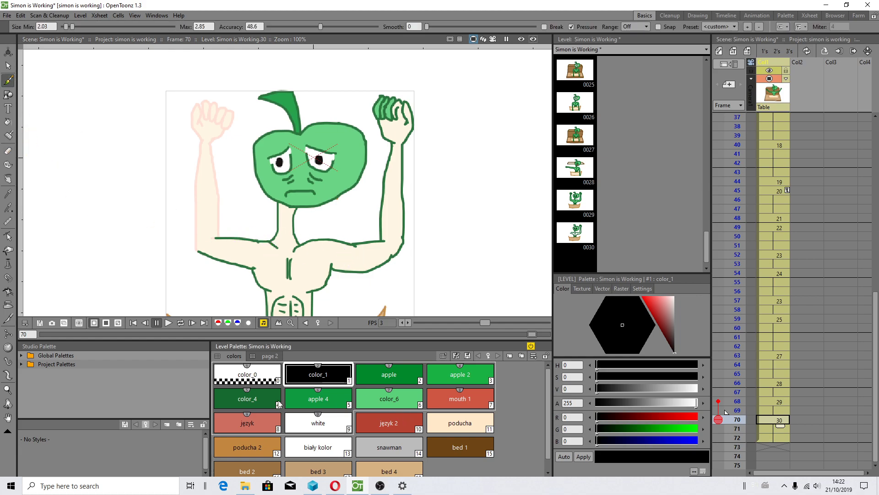
click(245, 402)
key(space)
mouse_move(218, 244)
mouse_down()
mouse_move(271, 198)
mouse_move(275, 177)
mouse_move(243, 196)
mouse_move(262, 224)
mouse_up()
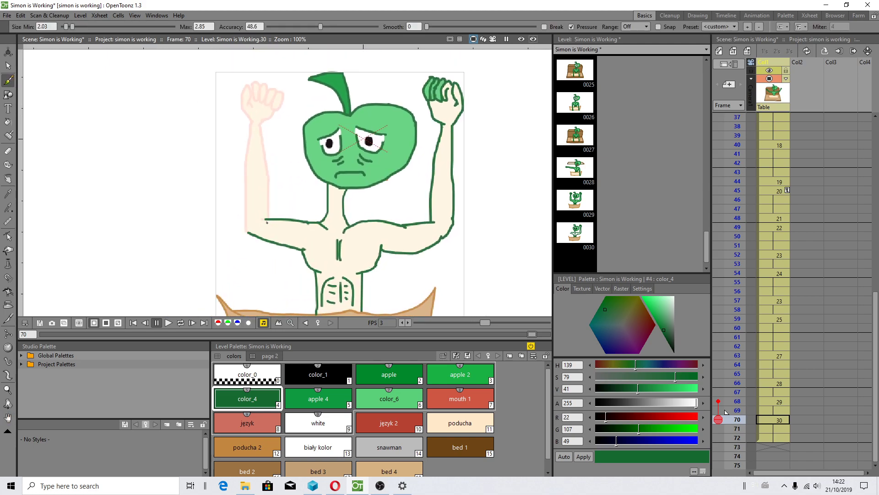
scroll(266, 219, up, 2)
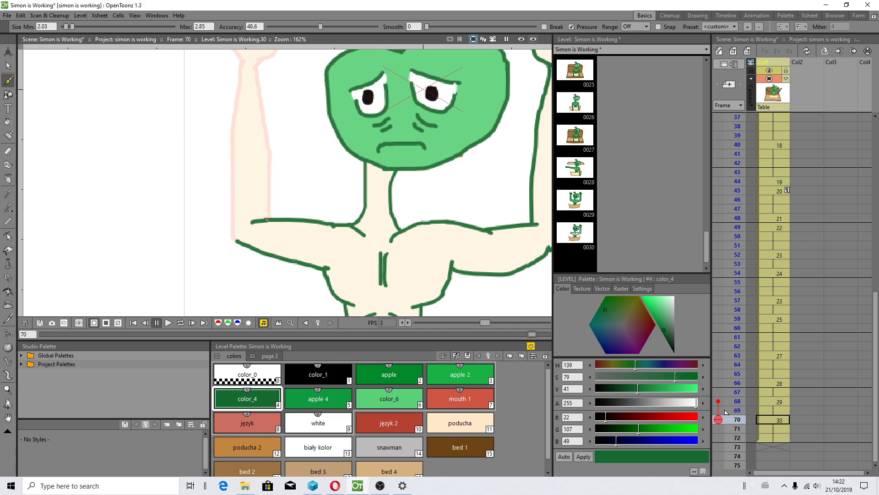
drag(256, 213, 189, 183)
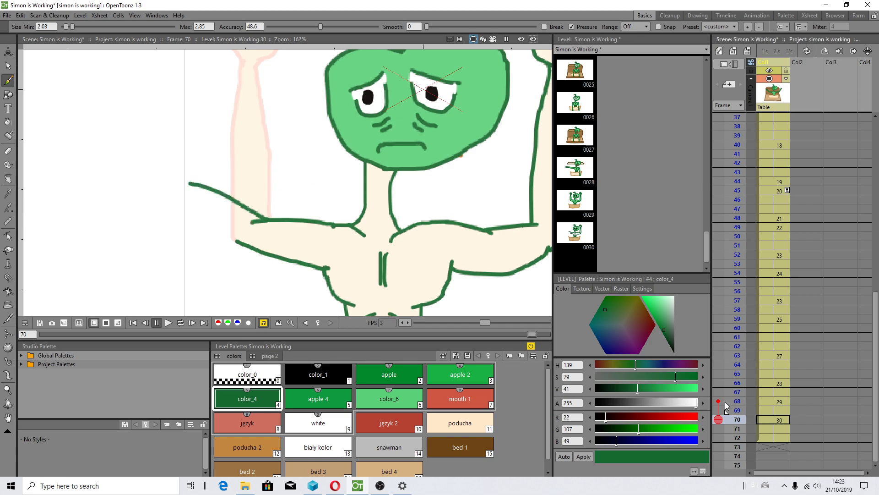
Step: Activate Shift and Trace for the onion skin at frame 70
click(727, 415)
right_click(725, 417)
click(761, 382)
Step: Draw the lower outline of the outstretched forearm and undo the last stroke
mouse_move(236, 240)
mouse_down()
mouse_move(158, 206)
mouse_move(142, 195)
mouse_move(170, 186)
mouse_move(152, 180)
mouse_up()
scroll(173, 206, down, 2)
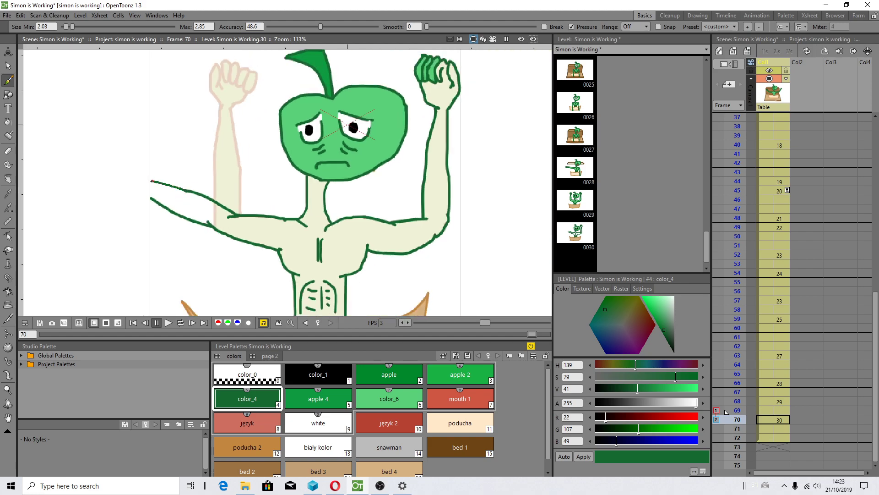
key(ctrl+z)
click(134, 15)
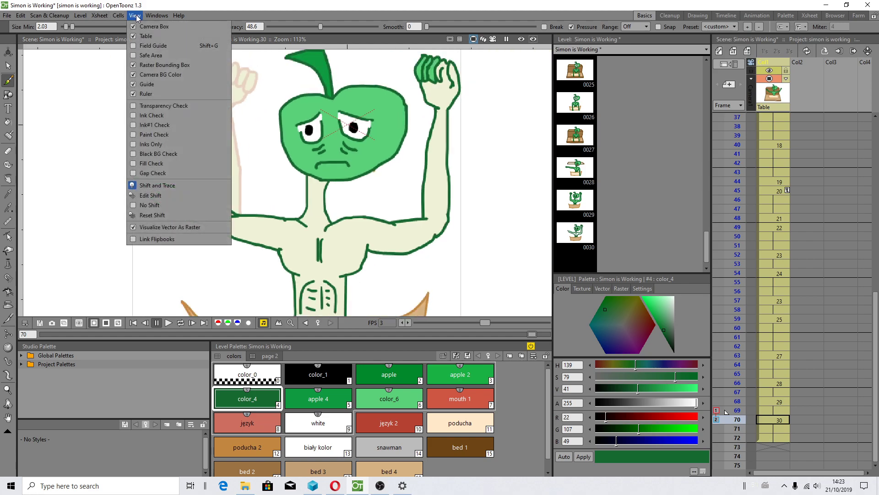
click(147, 227)
scroll(126, 175, up, 2)
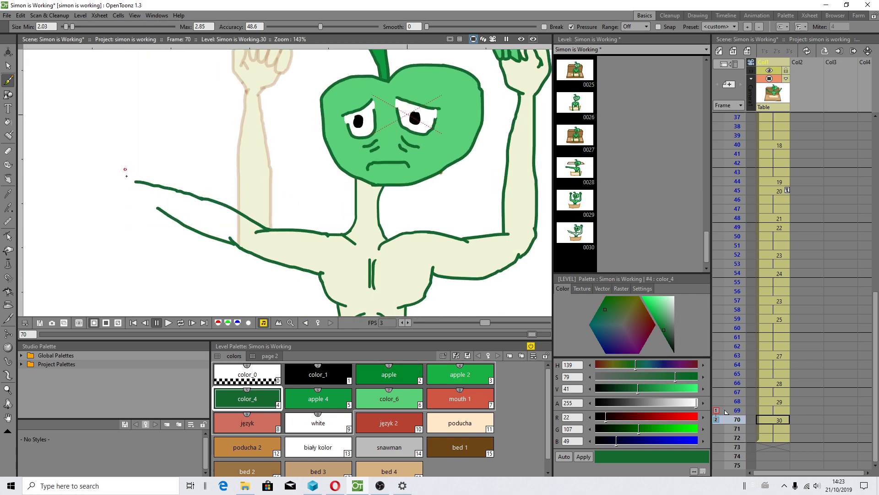
drag(117, 168, 116, 166)
key(ctrl+z)
key(ctrl+z)
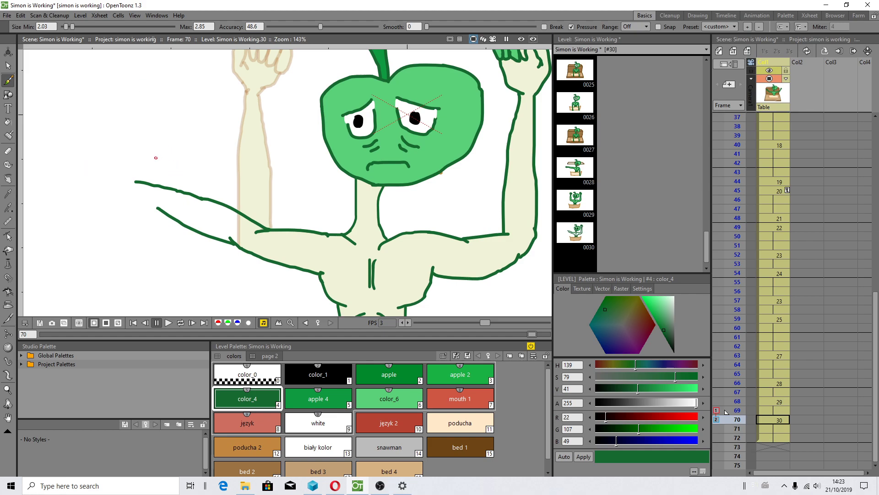
click(135, 15)
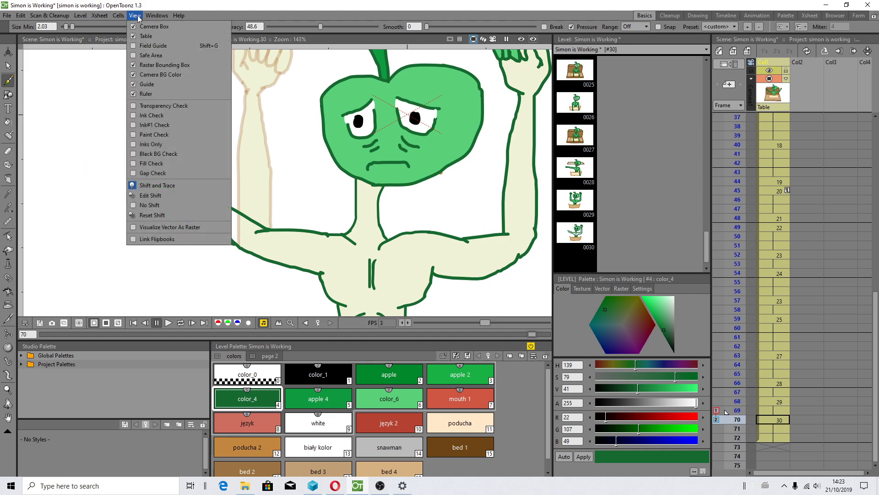
click(147, 227)
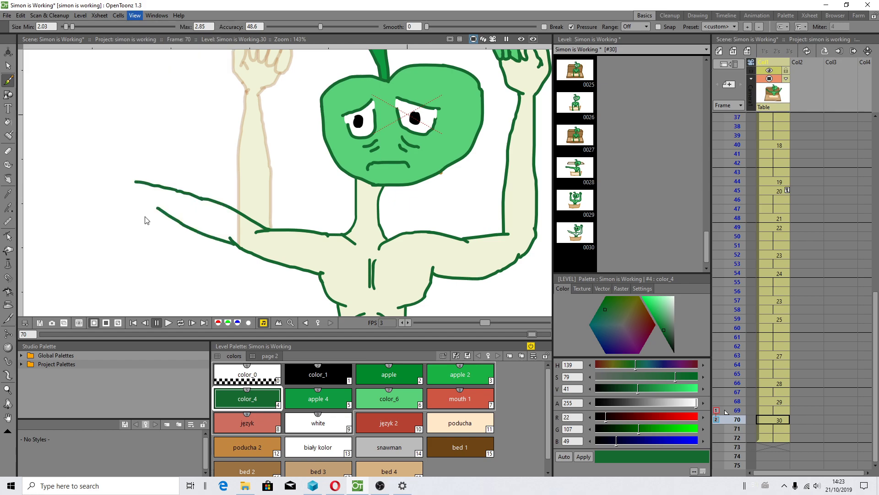
Step: Draw the hand's outline at the end of the outstretched arm and add short finger lines
scroll(139, 188, up, 1)
mouse_move(132, 178)
mouse_down()
mouse_move(85, 158)
mouse_move(67, 180)
mouse_move(81, 172)
mouse_move(82, 185)
mouse_move(94, 186)
mouse_move(60, 186)
mouse_move(55, 300)
mouse_move(65, 323)
mouse_up()
scroll(155, 271, down, 2)
drag(155, 271, 176, 153)
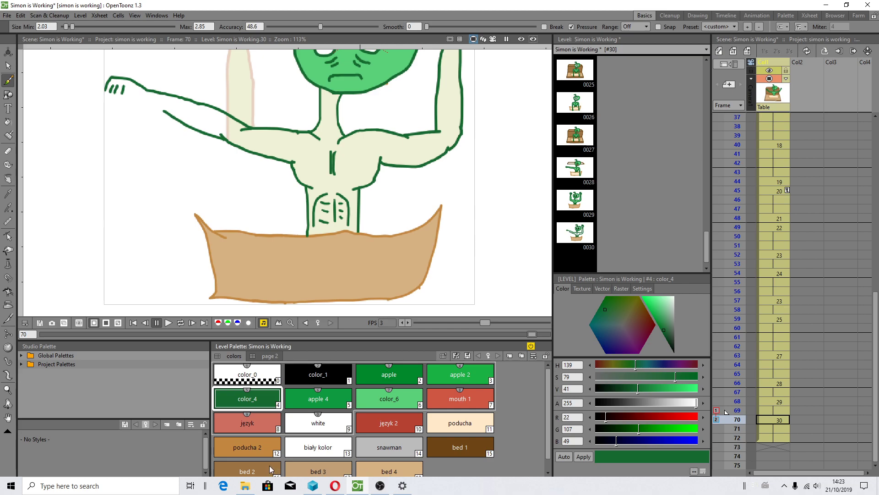
Step: Pick the poducha 2 style and erase the blanket's upper-left corner with part of its adjoining top and side outlines
click(254, 456)
scroll(102, 91, up, 2)
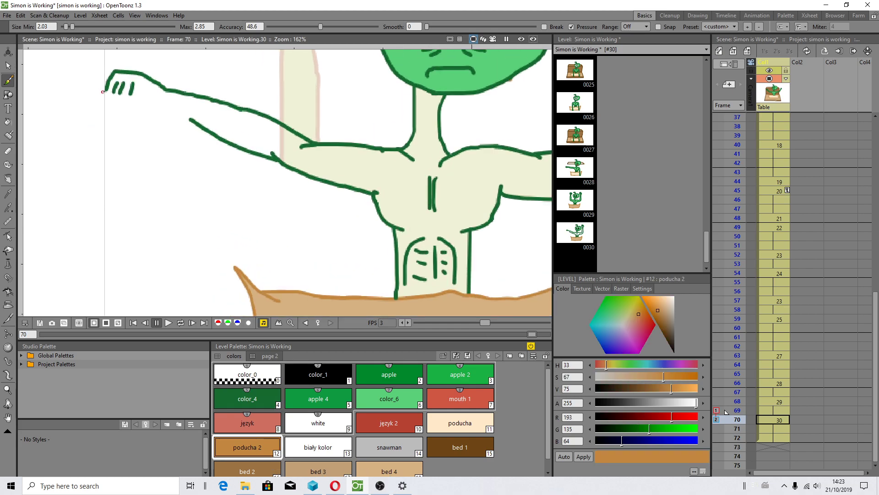
click(8, 151)
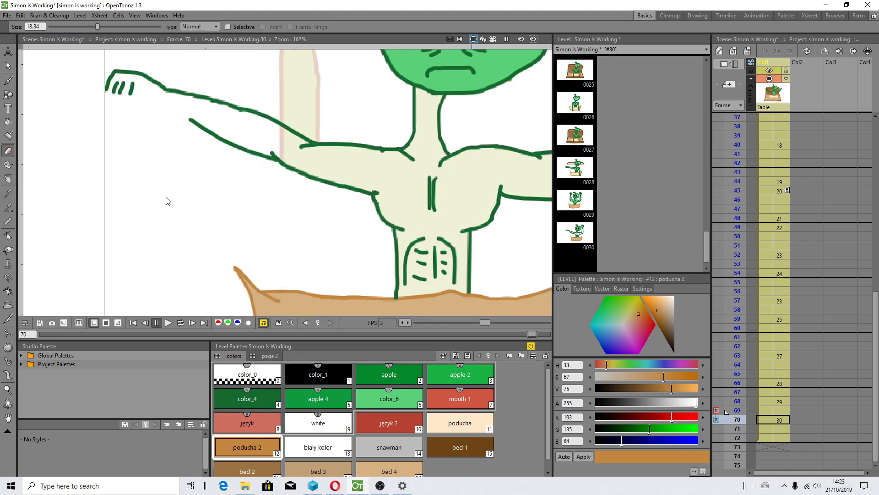
drag(202, 199, 187, 173)
mouse_move(214, 216)
mouse_down()
mouse_move(224, 262)
mouse_move(246, 284)
mouse_move(229, 258)
mouse_move(257, 274)
mouse_move(236, 279)
mouse_move(241, 298)
mouse_up()
scroll(241, 297, down, 2)
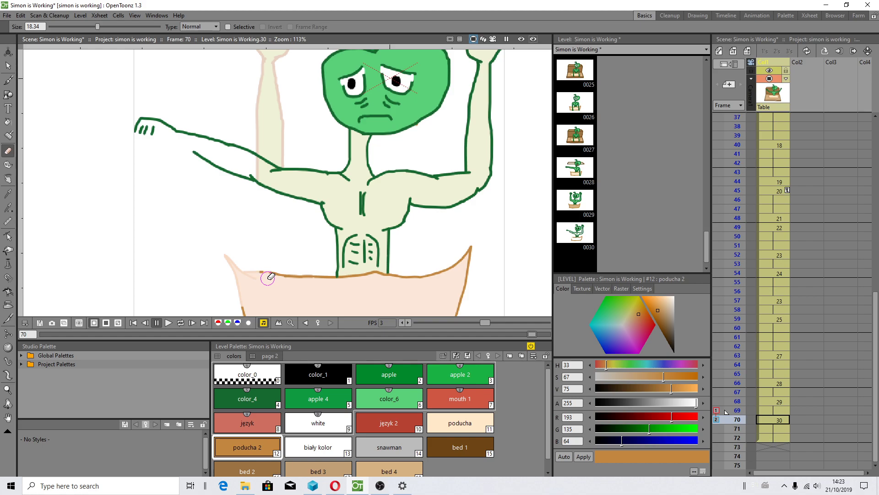
key(space)
mouse_move(234, 250)
mouse_down()
mouse_move(235, 216)
mouse_move(246, 235)
mouse_move(247, 180)
mouse_move(277, 232)
mouse_move(259, 209)
mouse_move(277, 224)
mouse_up()
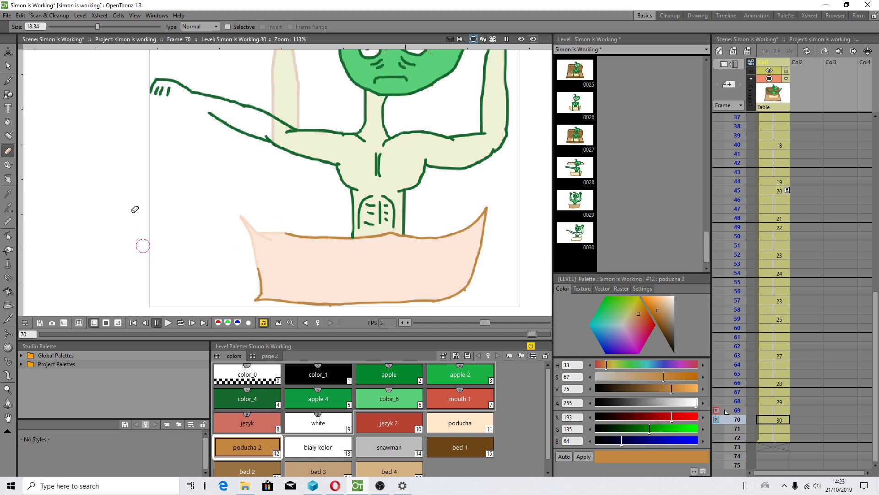
Step: With the Brush tool in poducha 2, draw the blanket's inner edge from the outstretched hand down to its top outline
click(8, 80)
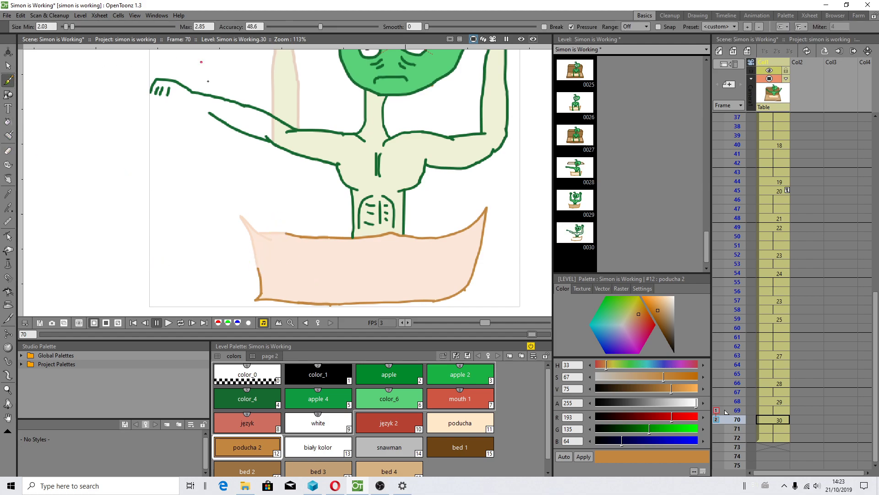
scroll(209, 111, up, 1)
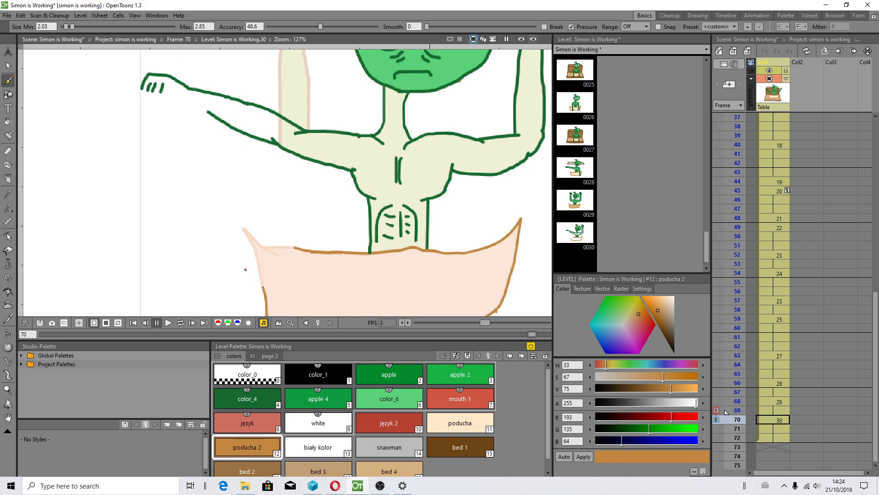
scroll(141, 97, up, 1)
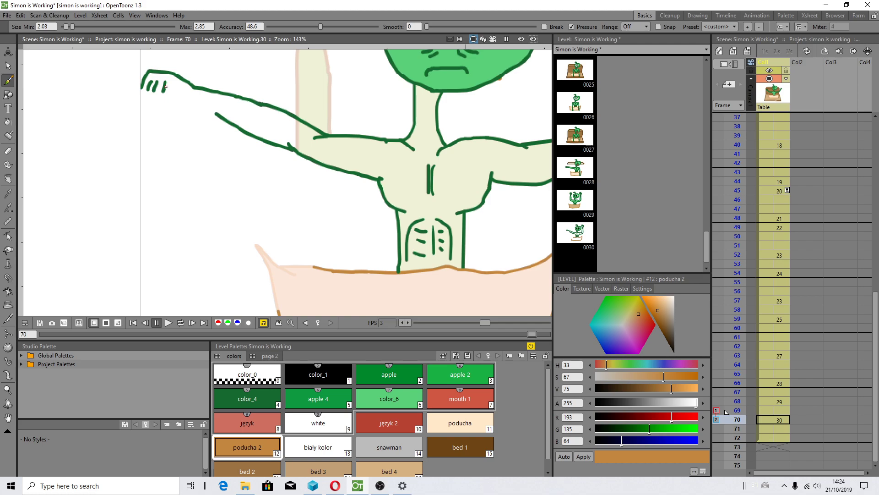
mouse_move(176, 94)
mouse_down()
mouse_move(260, 245)
mouse_move(299, 274)
mouse_move(298, 266)
mouse_up()
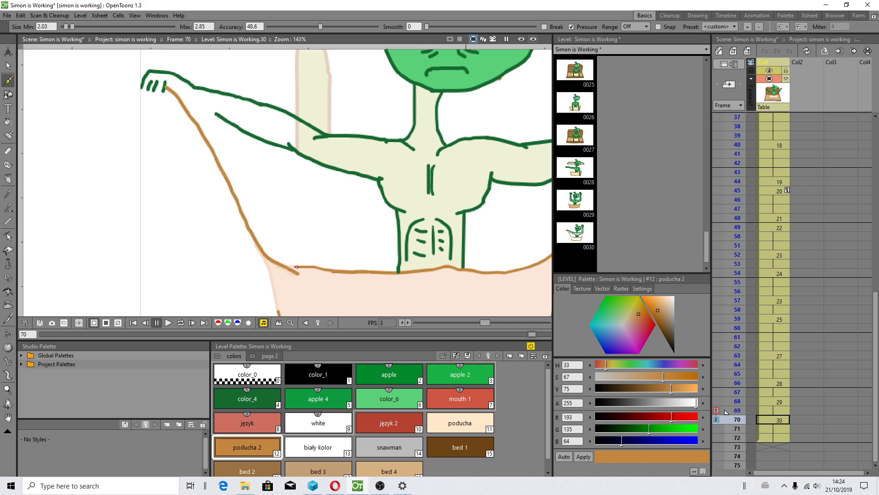
Step: Lengthen the finger lines of the outstretched hand using color_4
scroll(174, 109, up, 2)
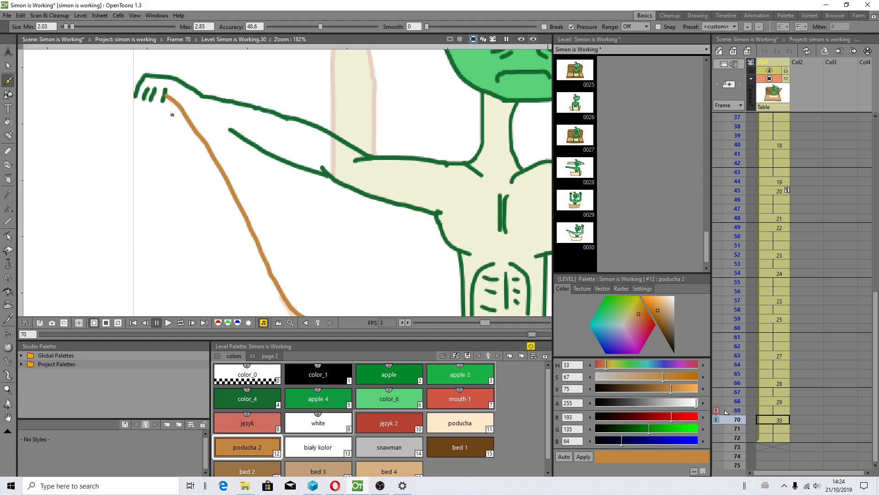
click(250, 400)
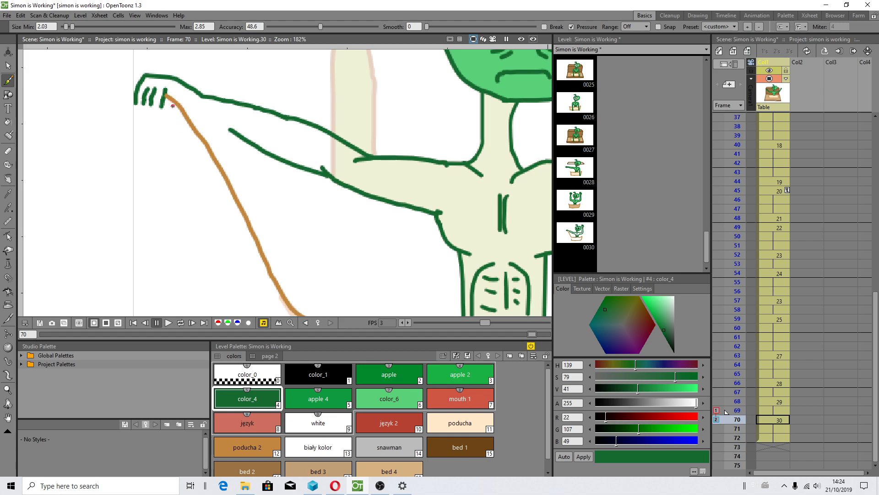
scroll(264, 167, down, 3)
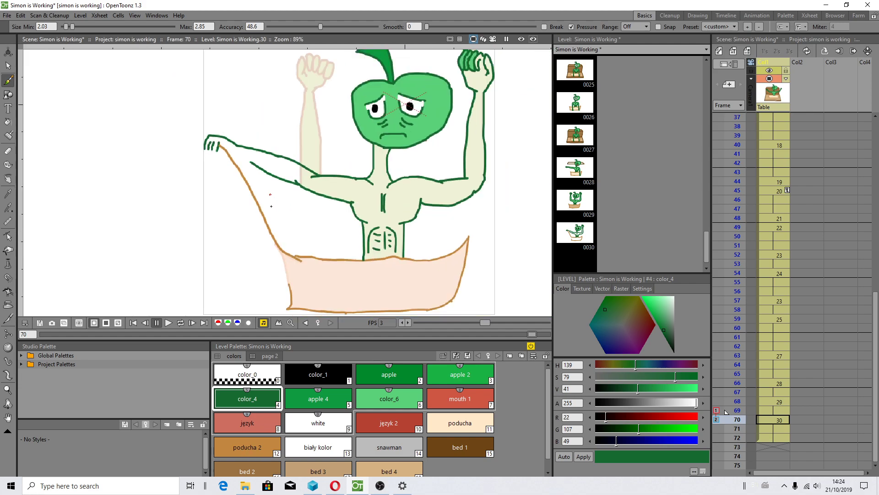
Step: Draw the pulled blanket's outer edge in poducha 2 from the hand down to the blanket's remaining side outline
scroll(278, 240, up, 1)
click(247, 447)
scroll(209, 137, up, 2)
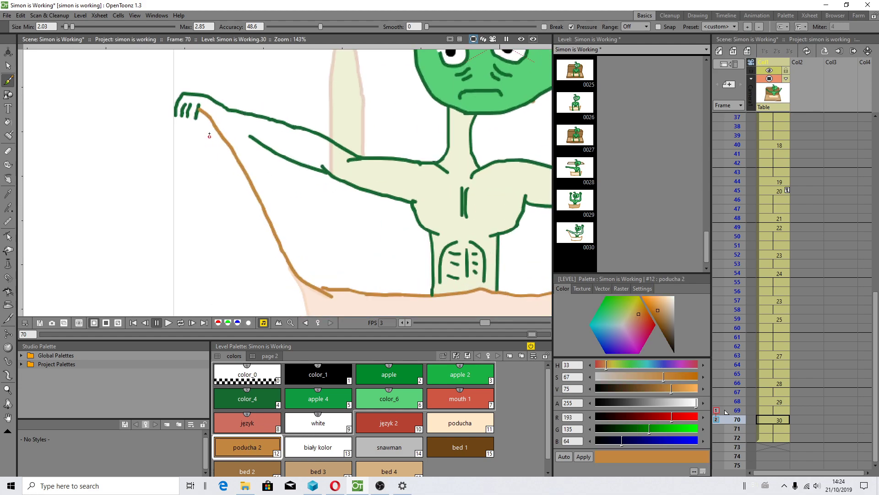
mouse_move(198, 116)
mouse_down()
mouse_move(263, 262)
mouse_move(301, 181)
mouse_move(252, 181)
mouse_move(295, 239)
mouse_up()
key(space)
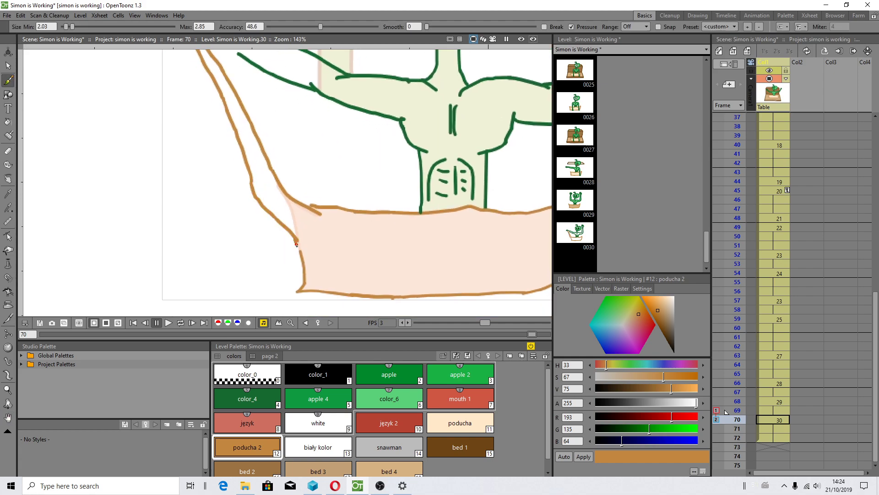
scroll(183, 138, up, 2)
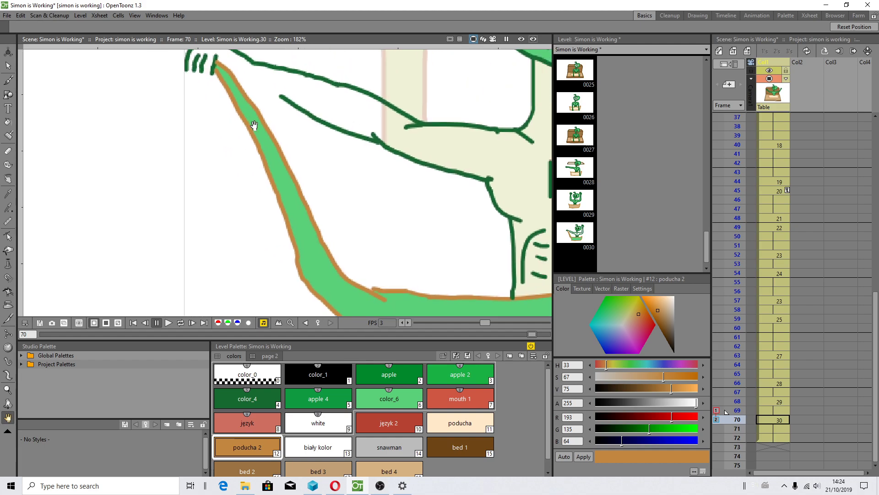
Step: Toggle Visualize Vector As Raster, reset the viewer zoom to 100%, and toggle the option again
click(134, 15)
click(144, 227)
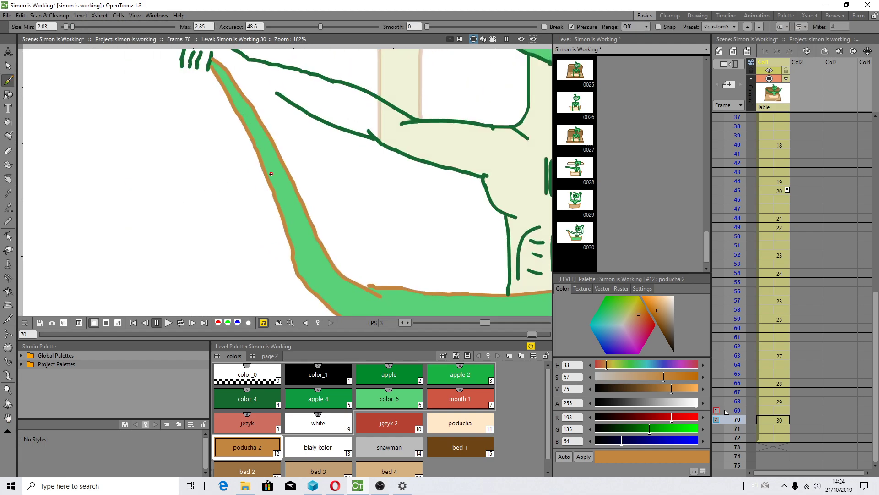
key(0)
click(80, 15)
mouse_move(94, 15)
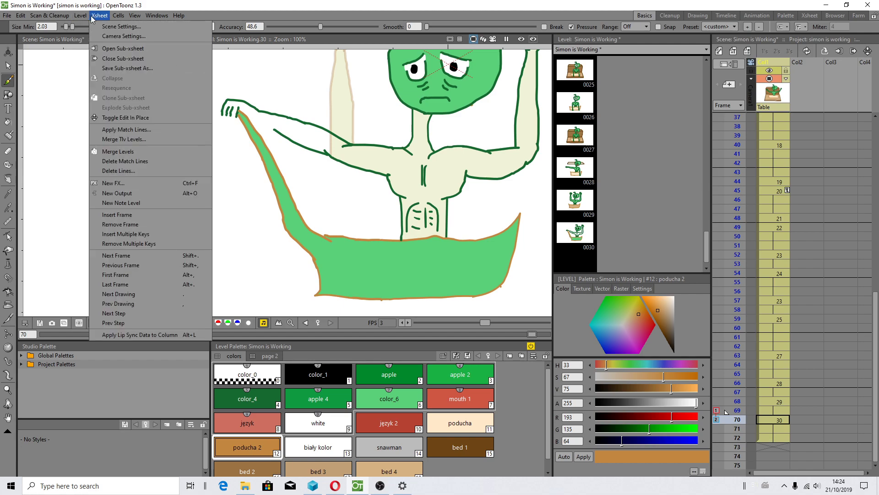
mouse_move(135, 15)
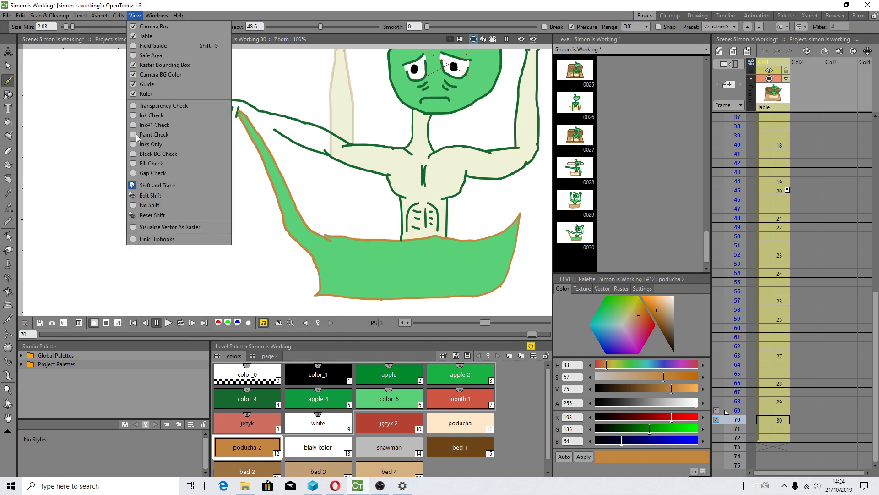
click(145, 227)
Step: Using color_4, close the fingertips around the blanket and extend the lower forearm line to the hand
scroll(215, 116, up, 4)
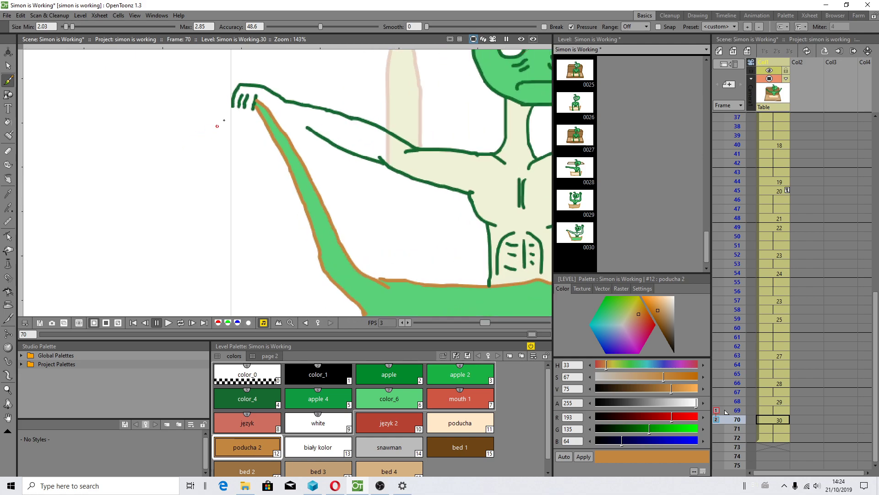
ctrl+click(265, 133)
drag(265, 134, 171, 153)
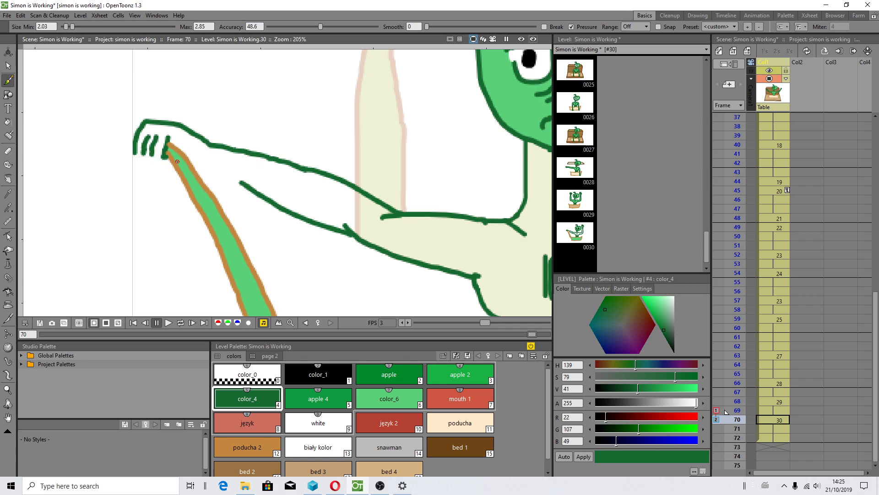
mouse_move(171, 160)
mouse_down()
mouse_move(135, 153)
mouse_move(141, 159)
mouse_up()
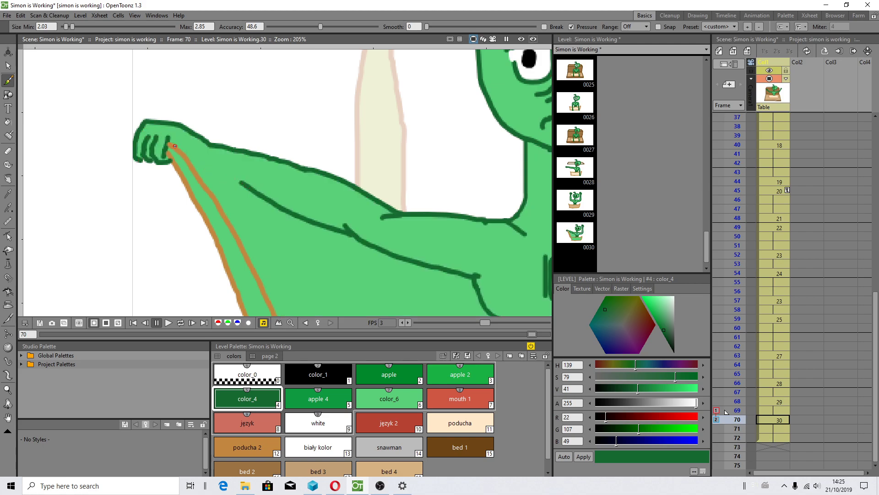
drag(172, 142, 170, 138)
drag(239, 182, 194, 154)
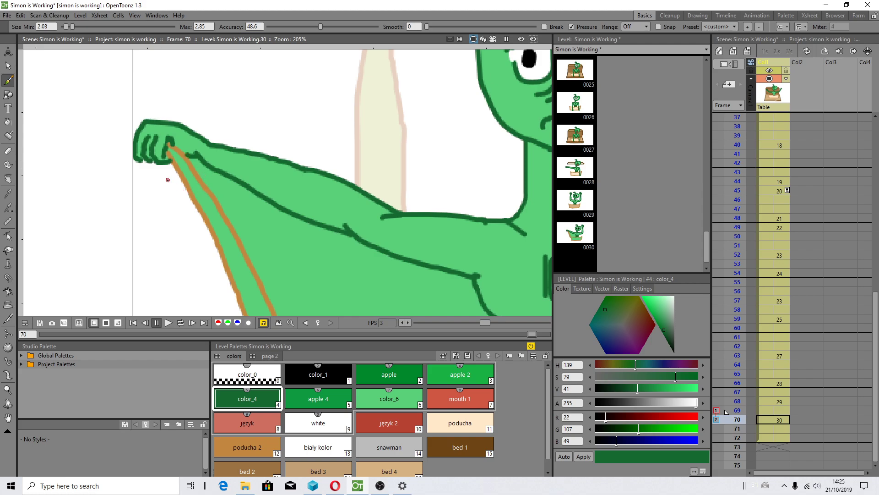
Step: Erase the outer edge of the outstretched hand and redraw it wider with an additional finger in color_4
click(7, 151)
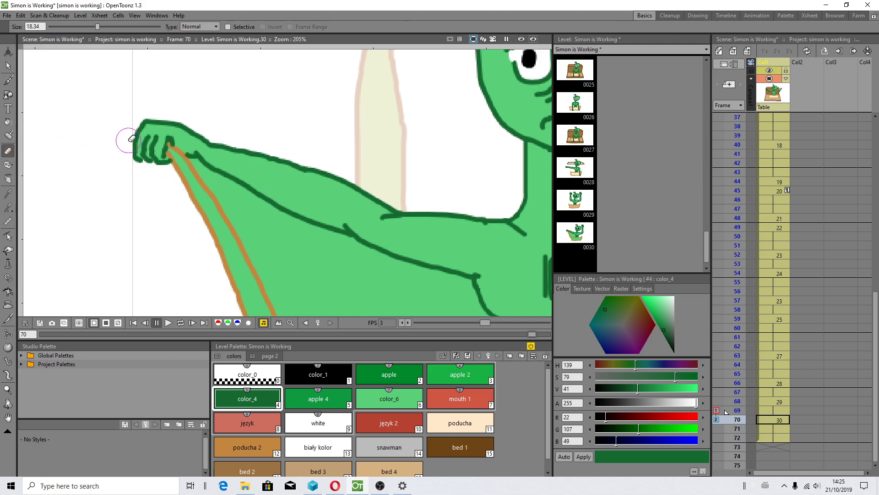
key(ctrl+z)
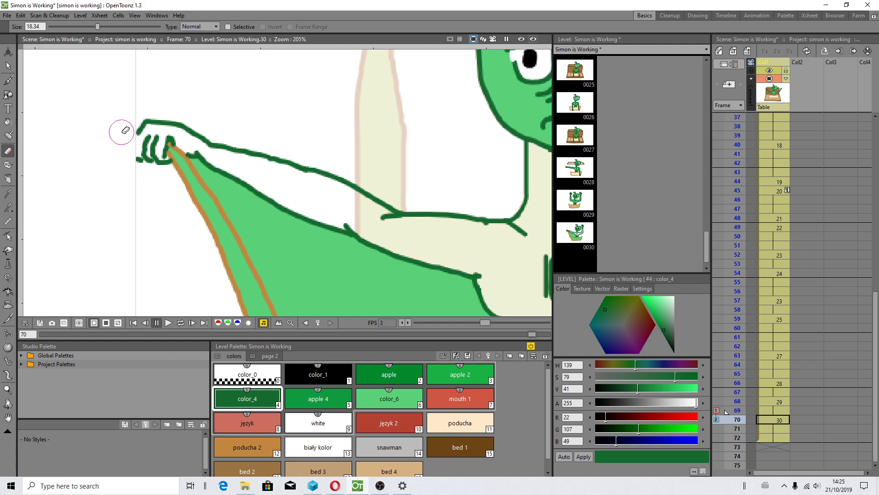
drag(136, 125, 136, 161)
click(8, 80)
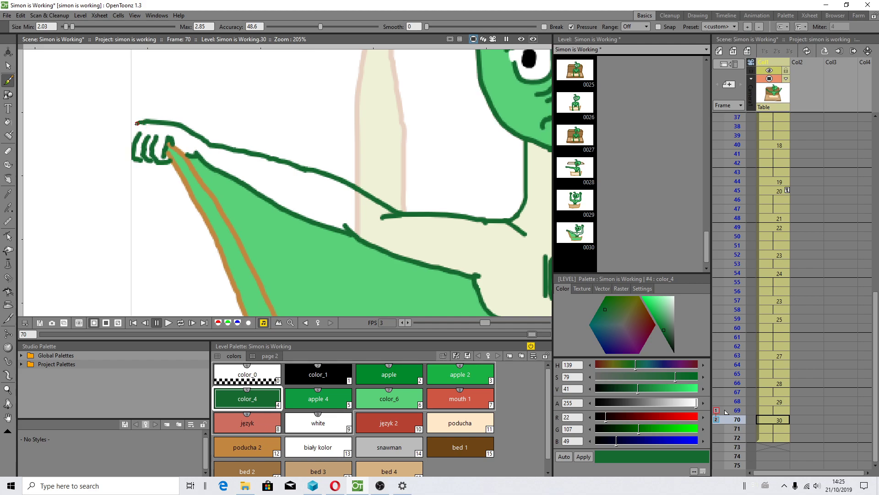
key(ctrl+z)
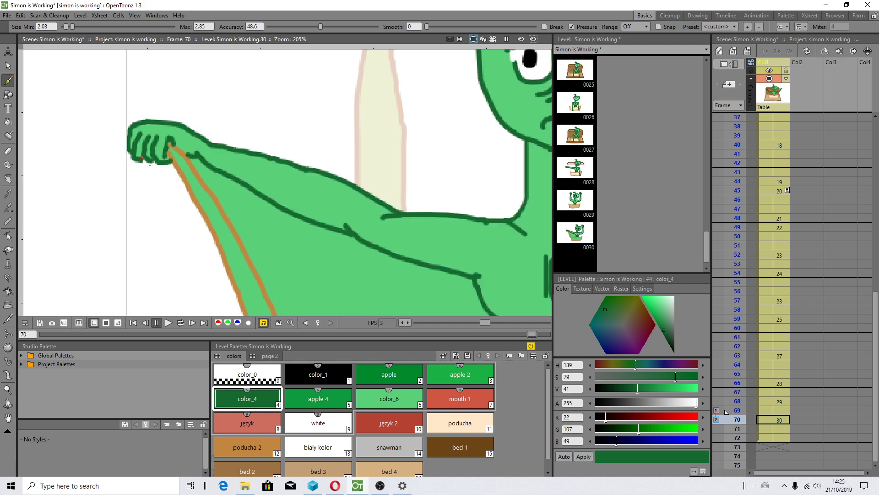
Step: Clear the green fill from the gap between the outstretched arm and the blanket using the Fill tool with color_0
scroll(160, 179, down, 3)
scroll(308, 241, down, 1)
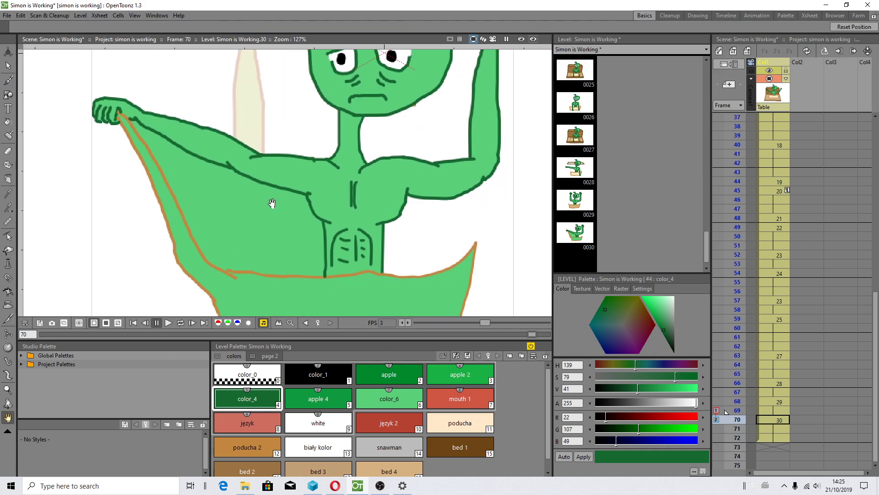
scroll(122, 123, up, 2)
scroll(123, 116, down, 3)
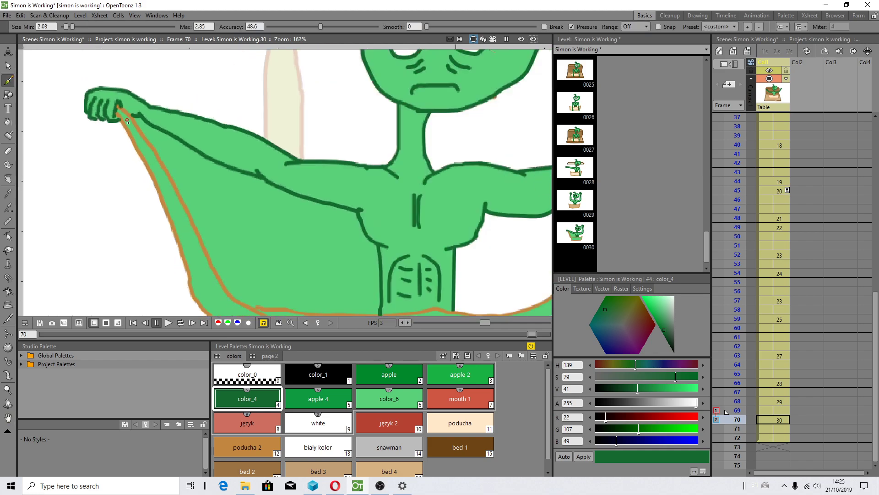
click(8, 122)
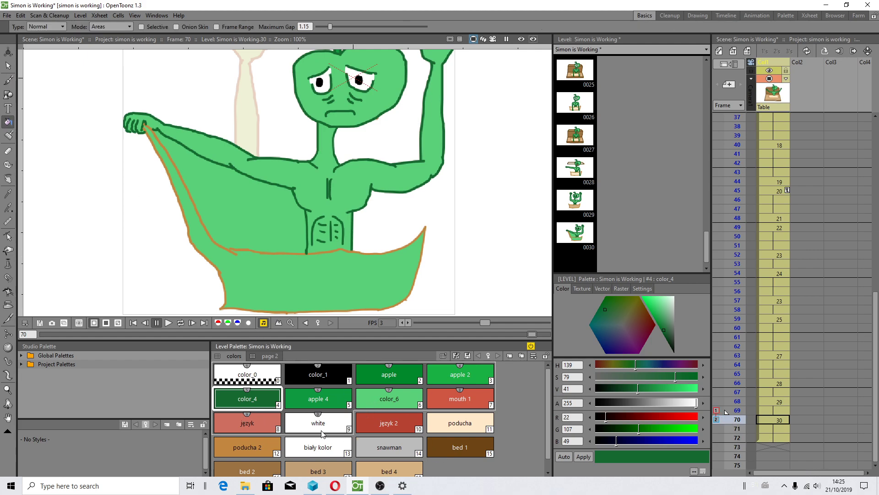
click(297, 427)
click(239, 367)
click(246, 190)
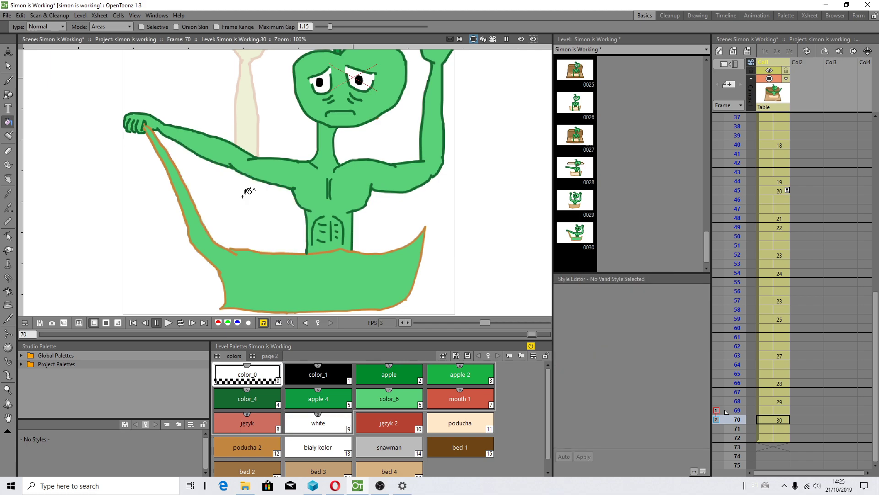
Step: Fill the blanket with the poducha style
scroll(475, 438, down, 1)
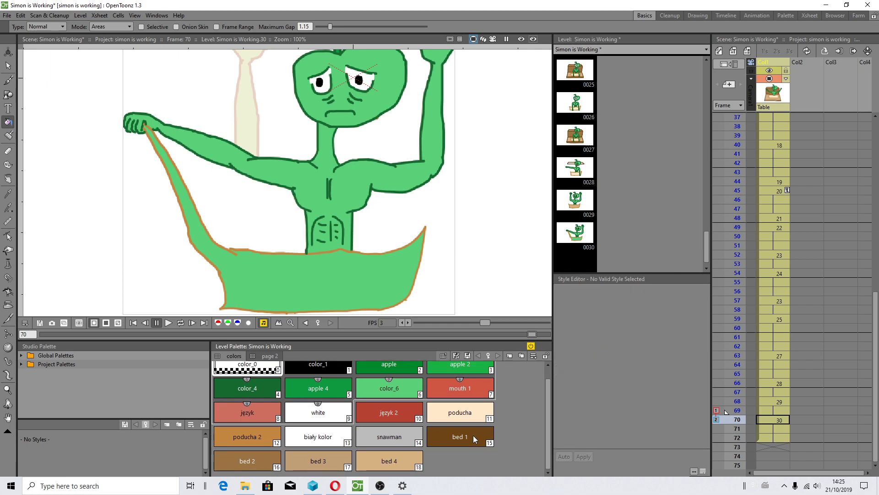
click(486, 411)
click(270, 267)
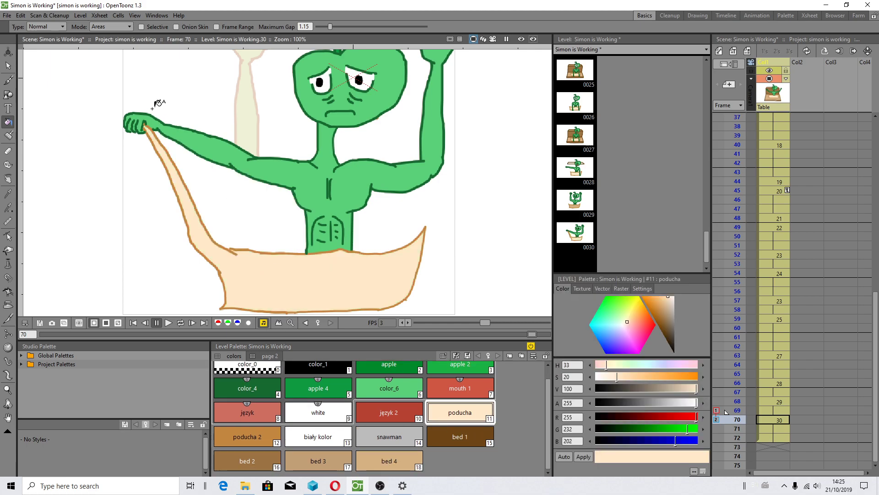
scroll(167, 123, up, 1)
scroll(168, 123, down, 2)
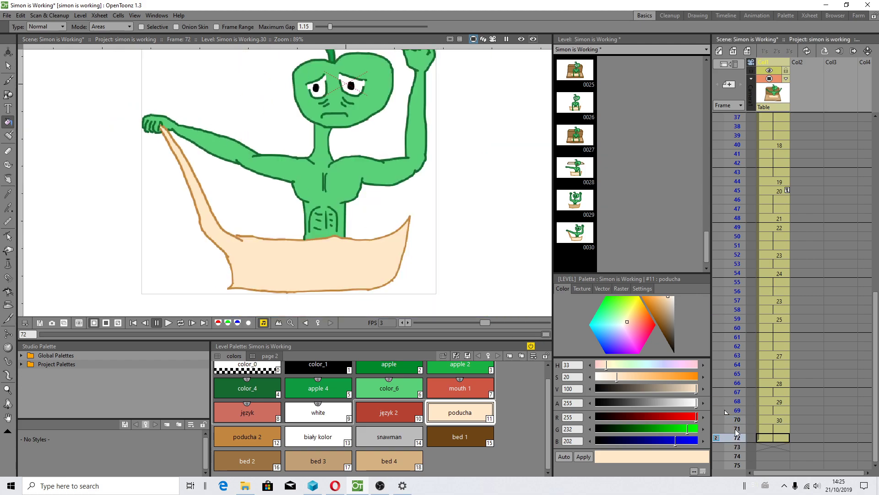
Step: Go to frame 70 and open drawing 0030 from the level strip to inspect the whole figure
click(736, 413)
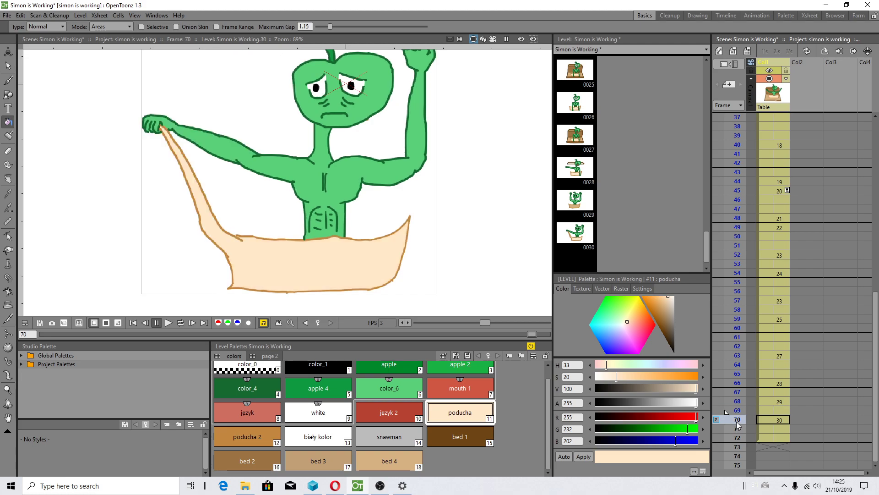
click(578, 232)
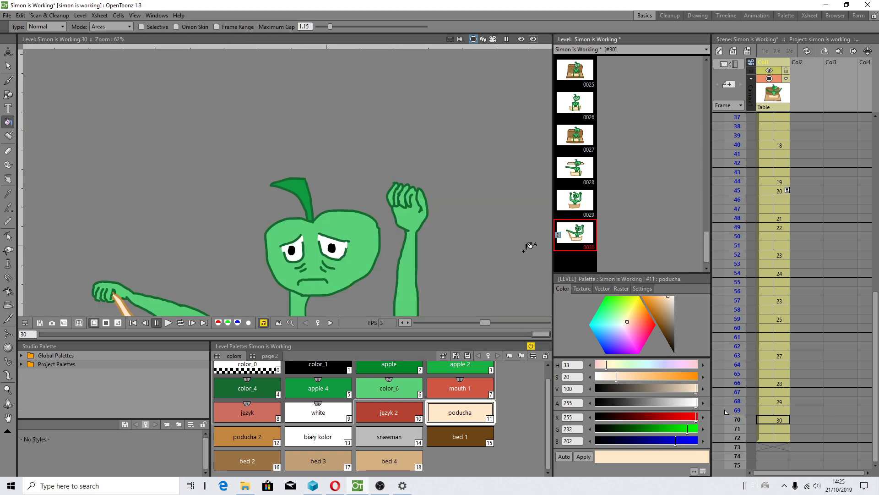
scroll(348, 252, down, 3)
key(space)
scroll(350, 250, up, 2)
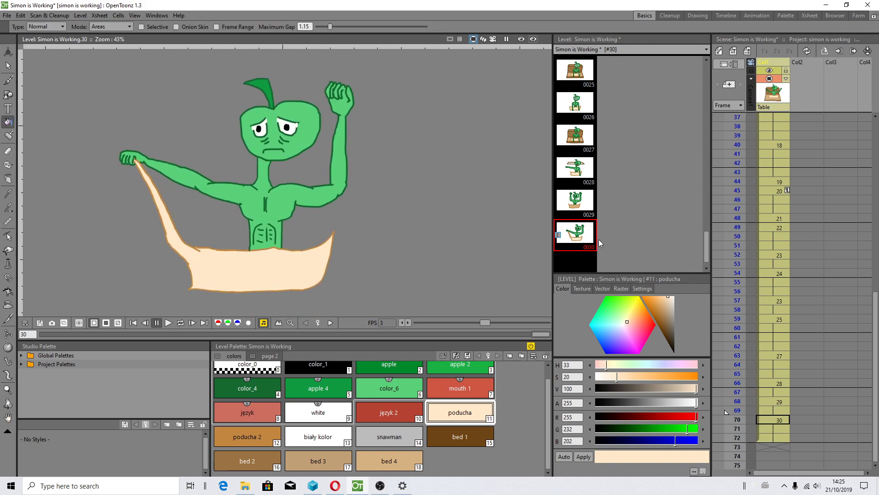
Step: Copy drawing 0030 and go to the empty drawing slot 31 after it in the level strip
right_click(580, 236)
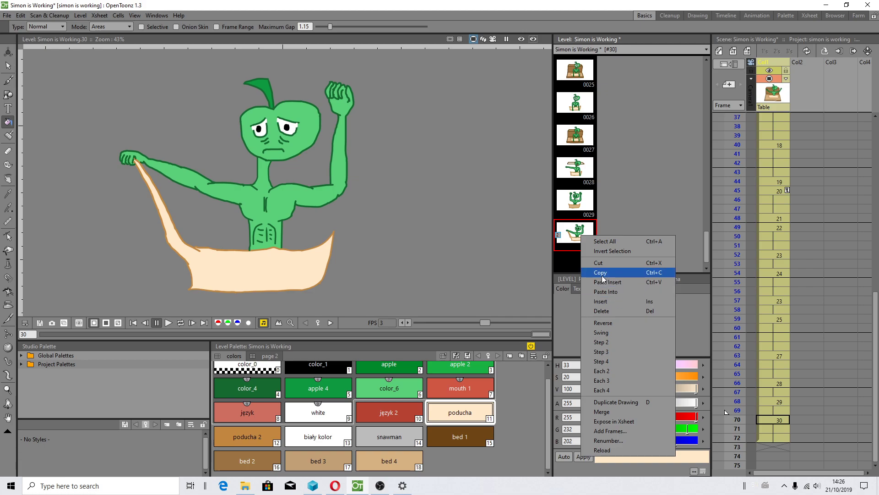
click(602, 274)
click(576, 266)
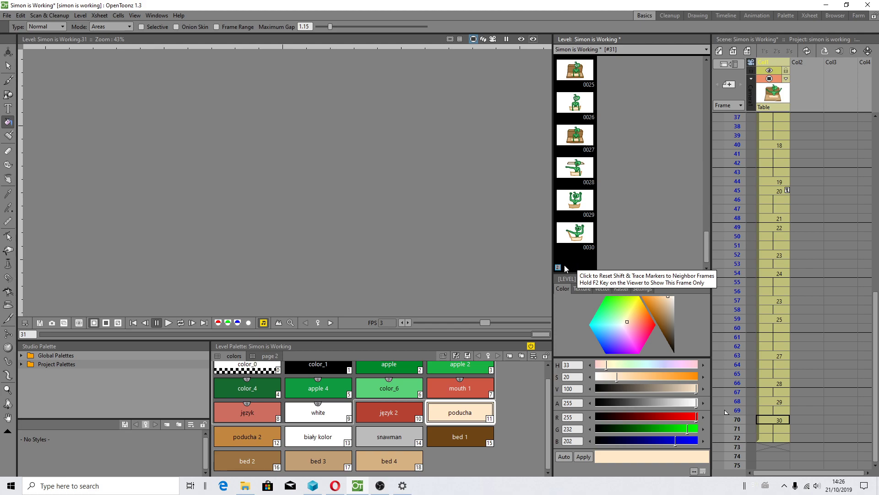
Step: From empty drawing 31, toggle the Shift and Trace ghost of drawing 0030 and compare it with the ghost of drawing 0029
click(571, 249)
click(570, 256)
click(558, 235)
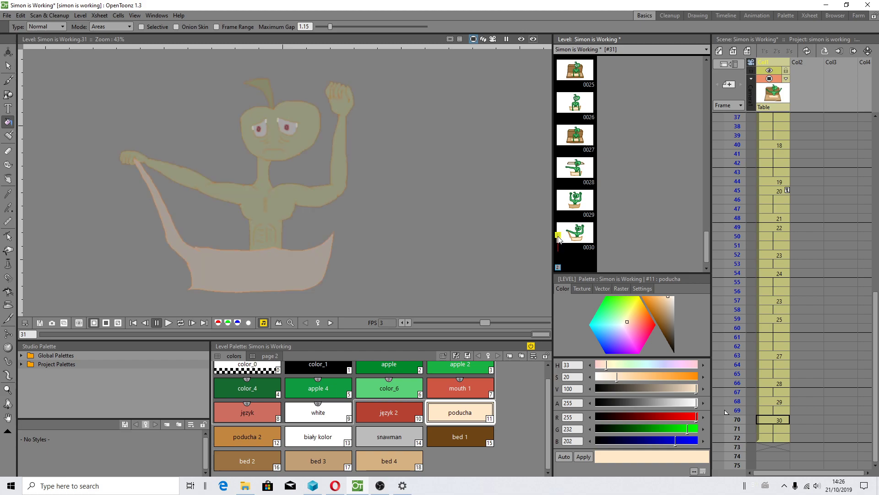
click(558, 235)
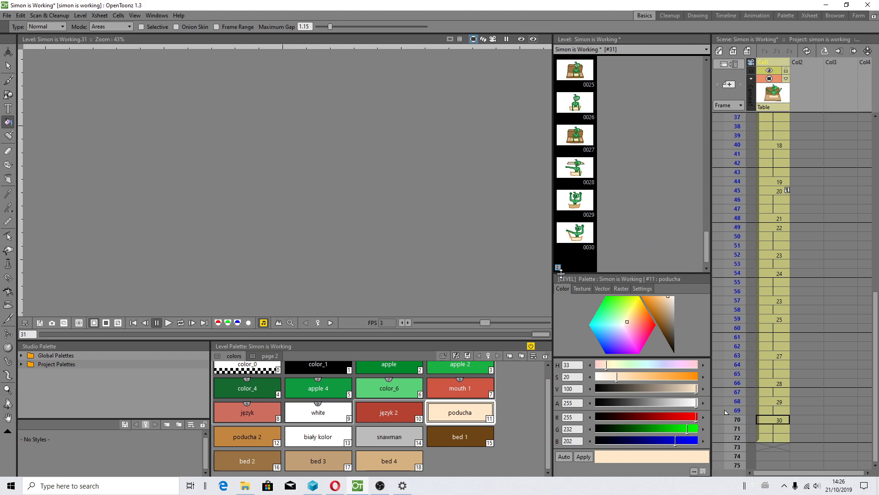
click(557, 235)
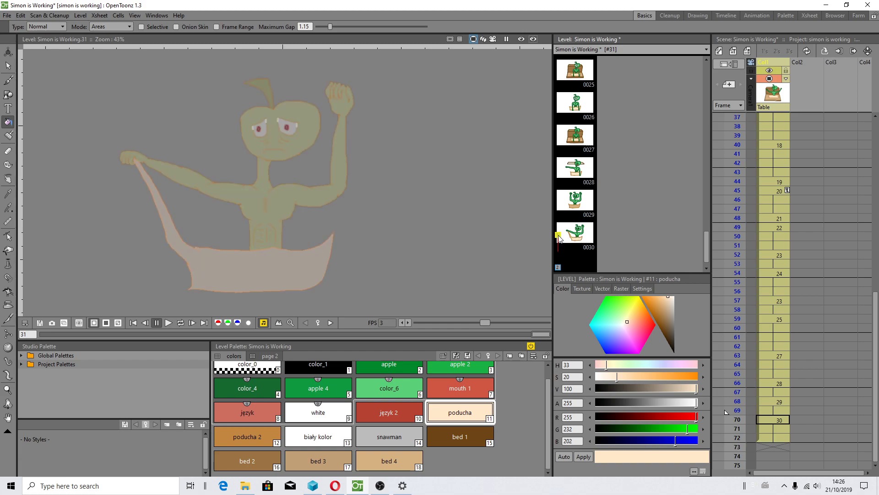
click(558, 236)
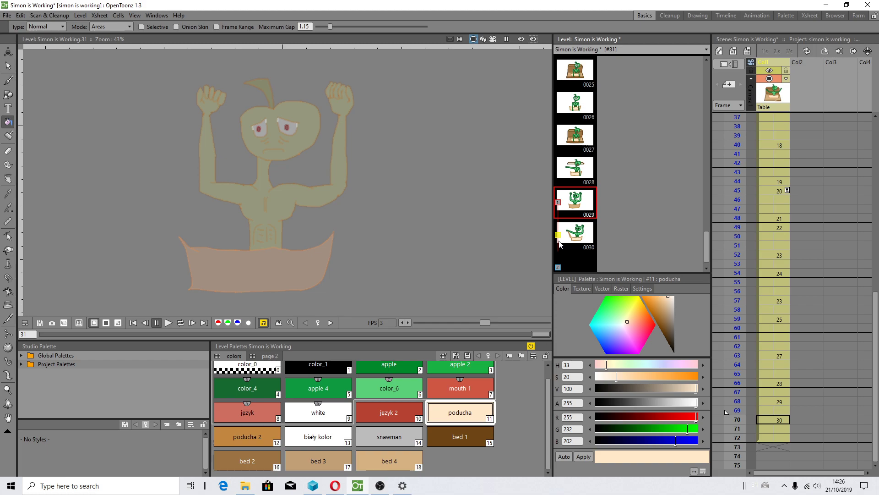
click(566, 236)
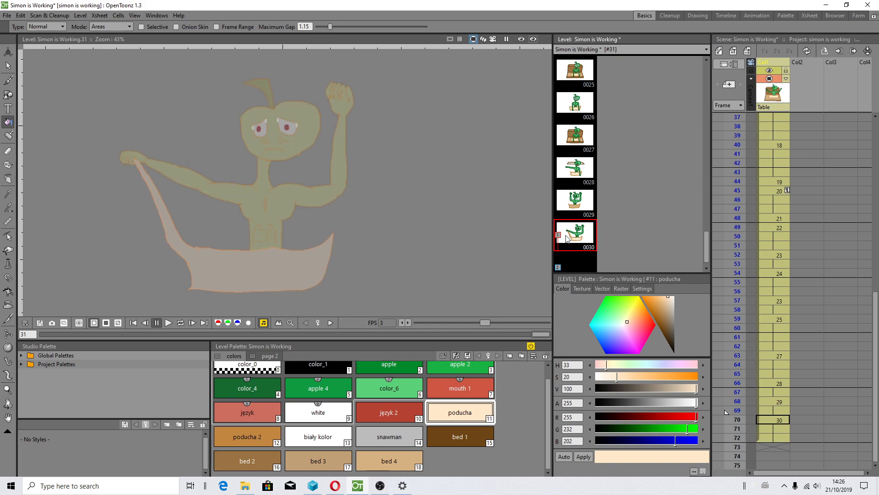
Step: Copy drawing 0030 and insert the copy as drawing 31 at the end of the level strip
click(578, 238)
right_click(575, 235)
click(583, 269)
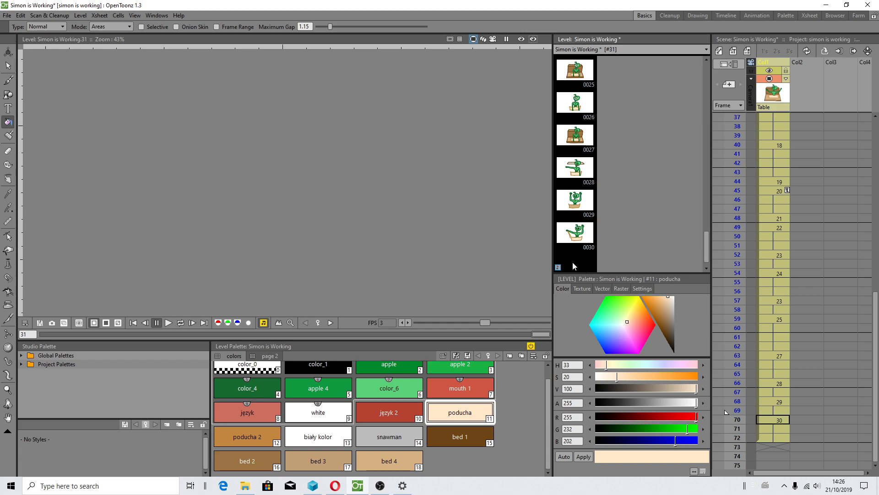
right_click(573, 264)
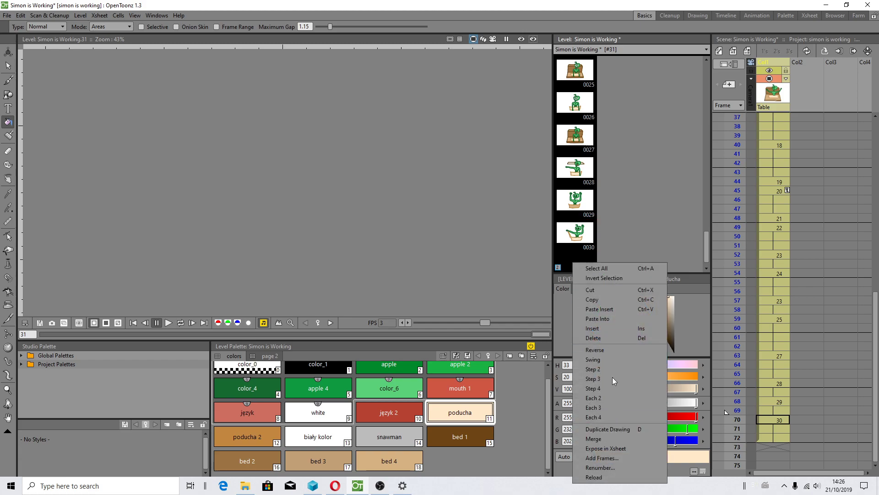
click(606, 310)
Step: Expose drawing 31 in Col1 of the Xsheet on frames 73 and 74, and make frame 73 current
drag(574, 265, 760, 448)
drag(648, 288, 774, 455)
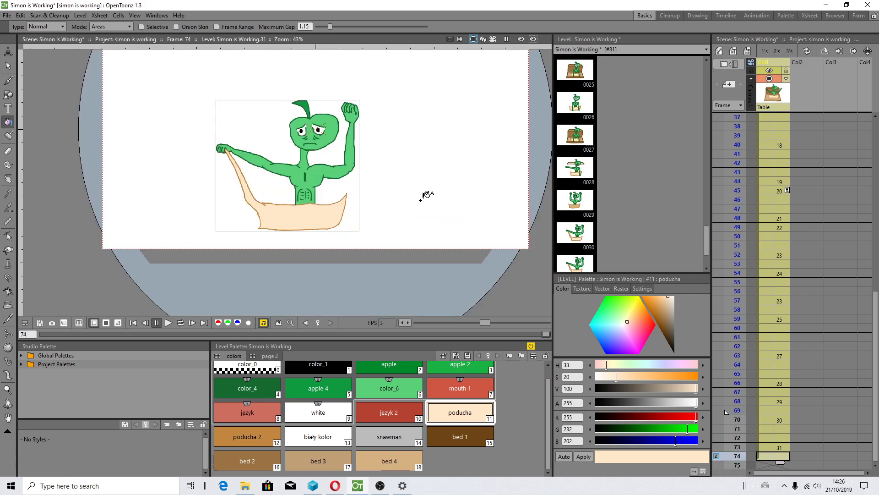
click(781, 448)
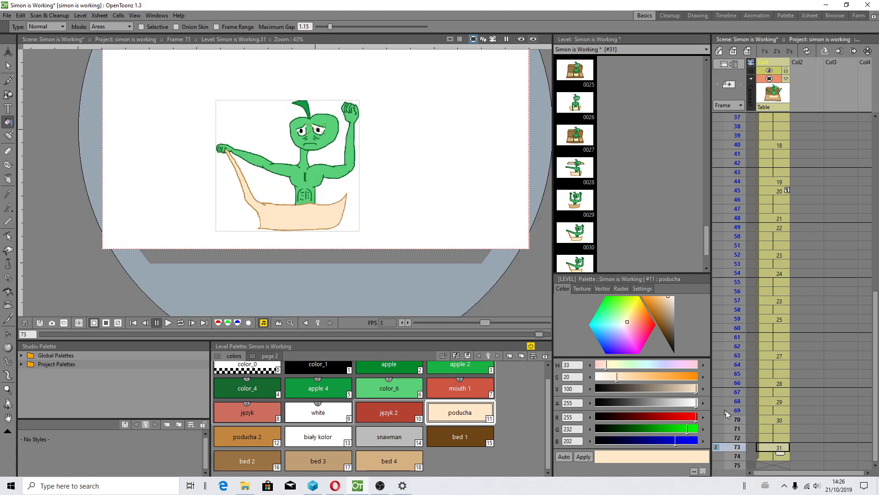
Step: Return to frame 1 of the Xsheet and save the scene with all its levels
scroll(771, 281, up, 10)
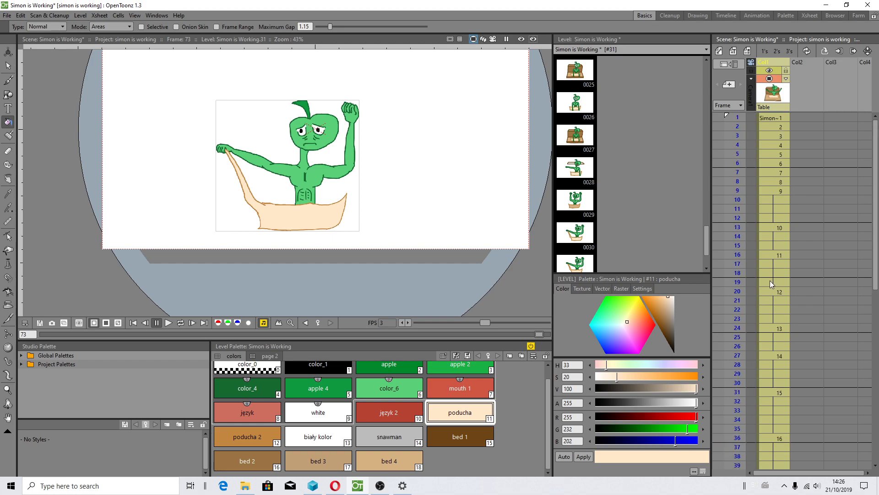
click(770, 117)
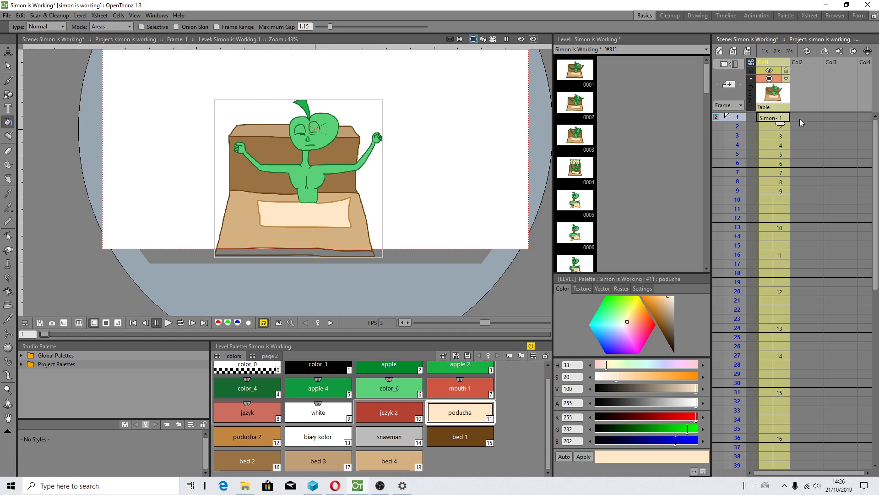
click(21, 16)
mouse_move(7, 15)
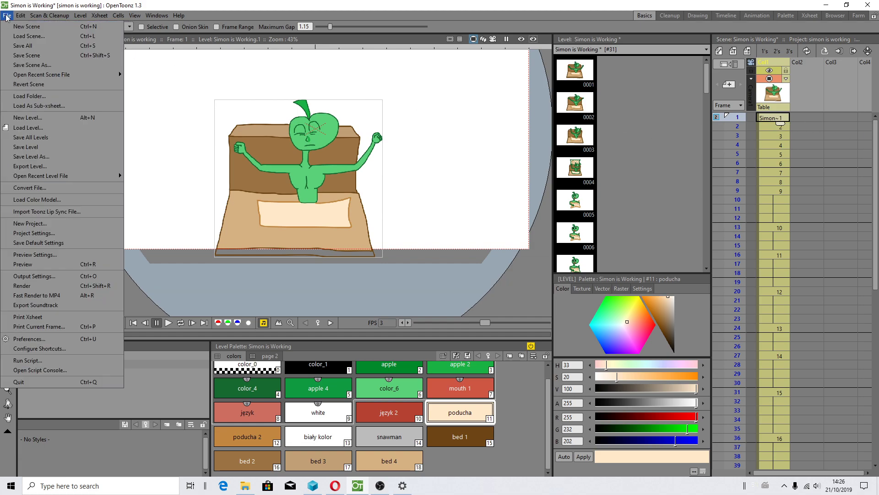
click(29, 46)
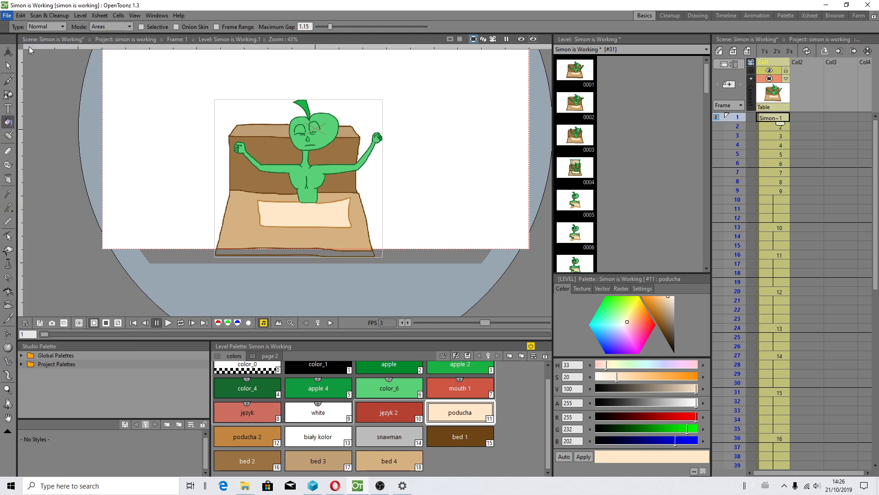
Step: Switch to Process Hacker through the system's task manager and locate OpenToonz.exe in the process list
right_click(436, 488)
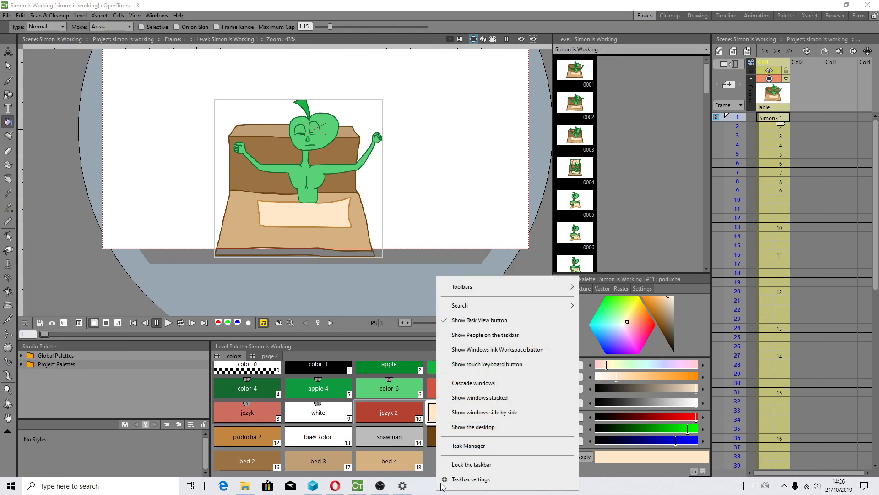
click(458, 447)
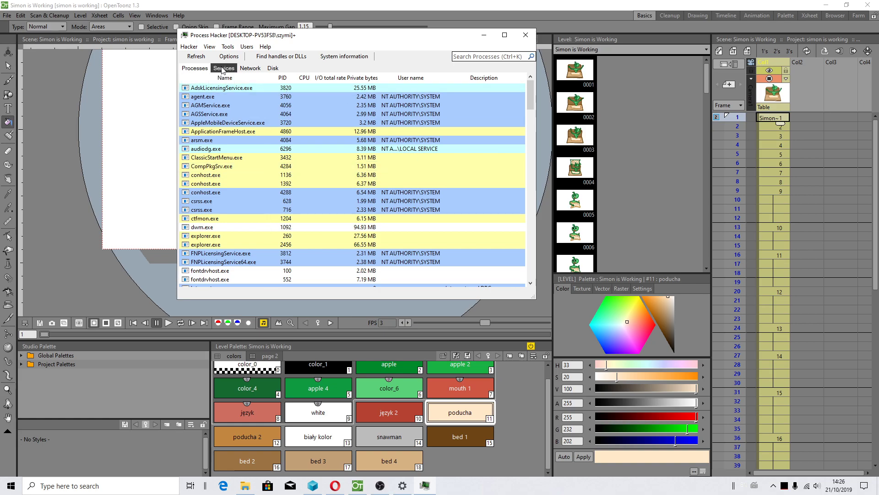
scroll(224, 154, down, 10)
scroll(234, 172, up, 6)
scroll(235, 171, down, 2)
scroll(216, 146, up, 4)
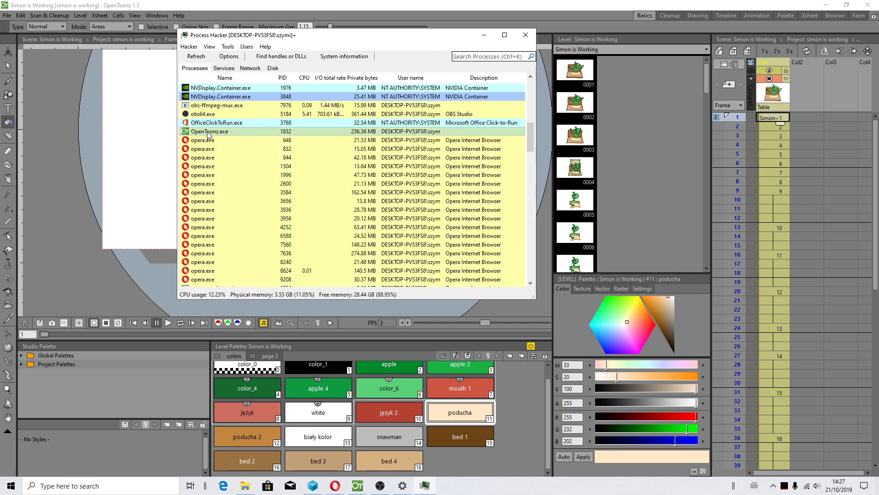
Step: Examine which CPUs are enabled in the affinity settings of OpenToonz.exe and leave them without saving changes
right_click(207, 131)
mouse_move(242, 223)
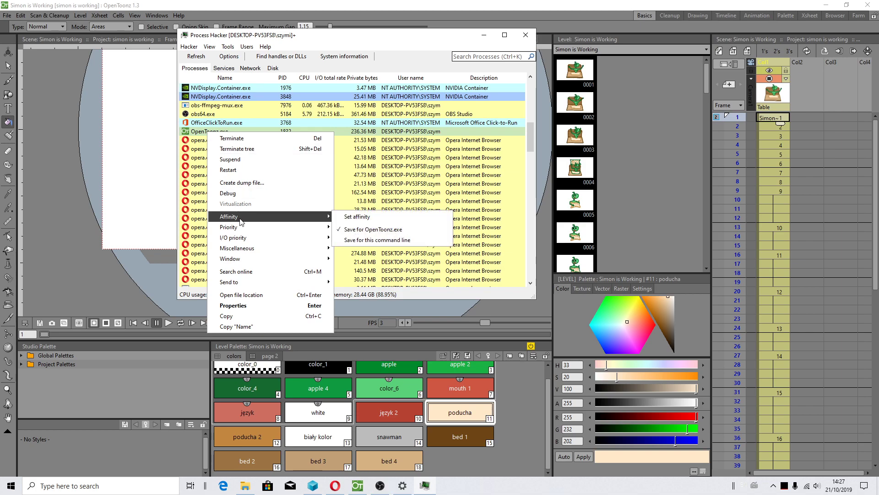
click(349, 219)
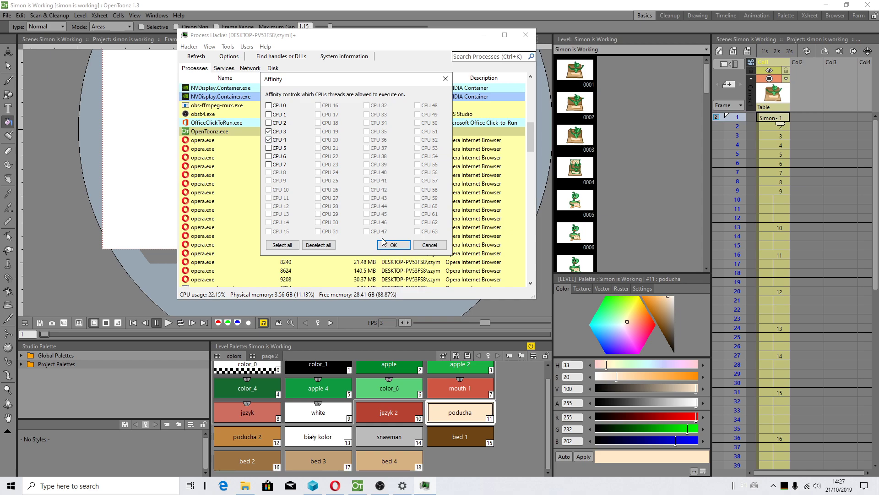
click(436, 246)
right_click(207, 133)
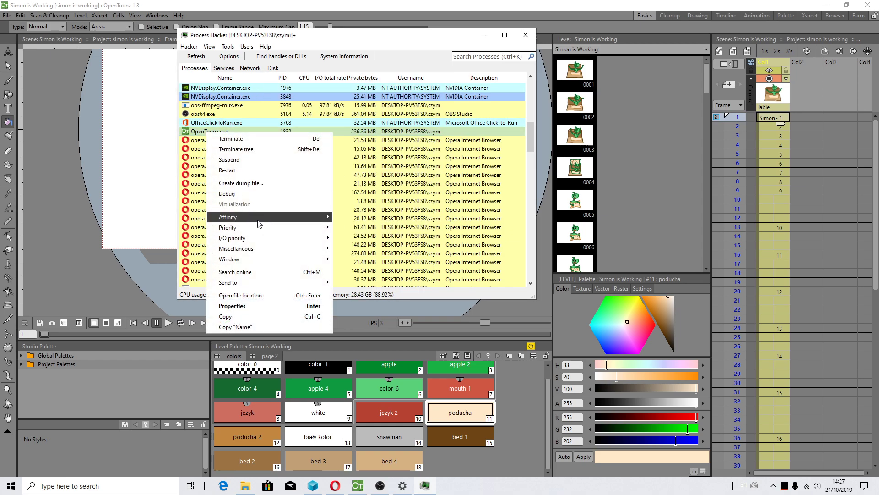
mouse_move(261, 217)
click(343, 218)
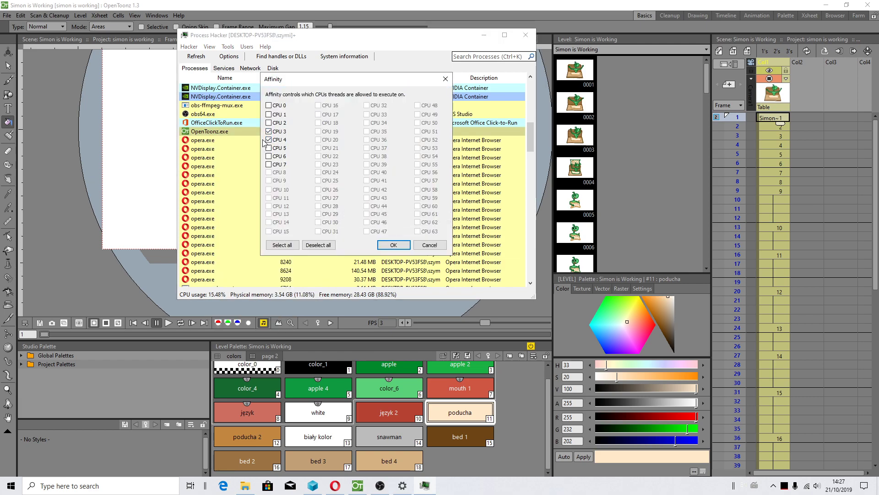
click(442, 247)
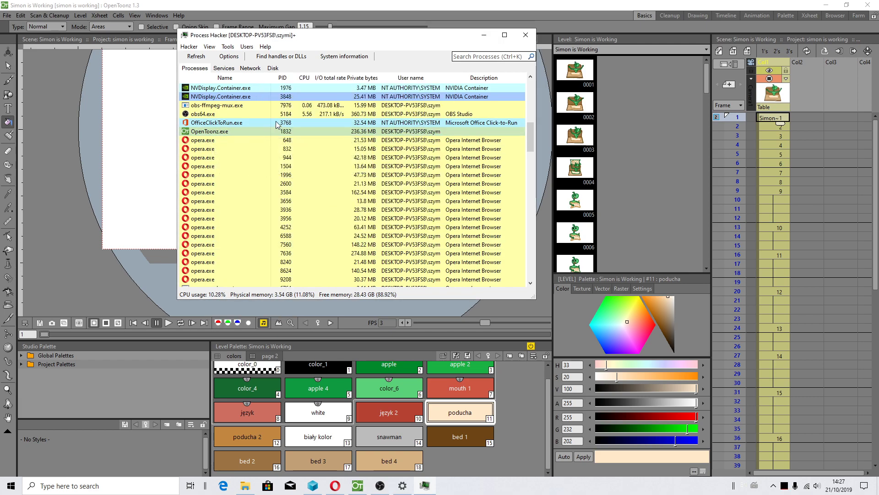
Step: View the version information of Process Hacker and close it
right_click(211, 132)
click(277, 47)
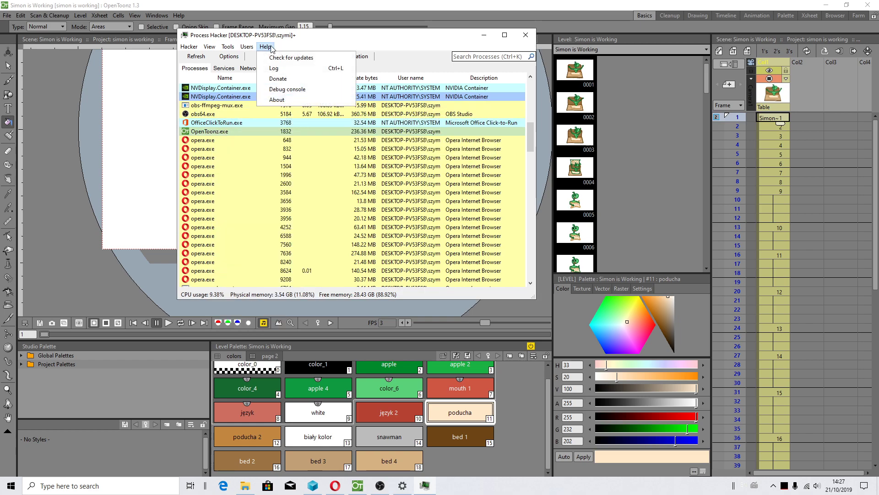
click(269, 105)
click(427, 233)
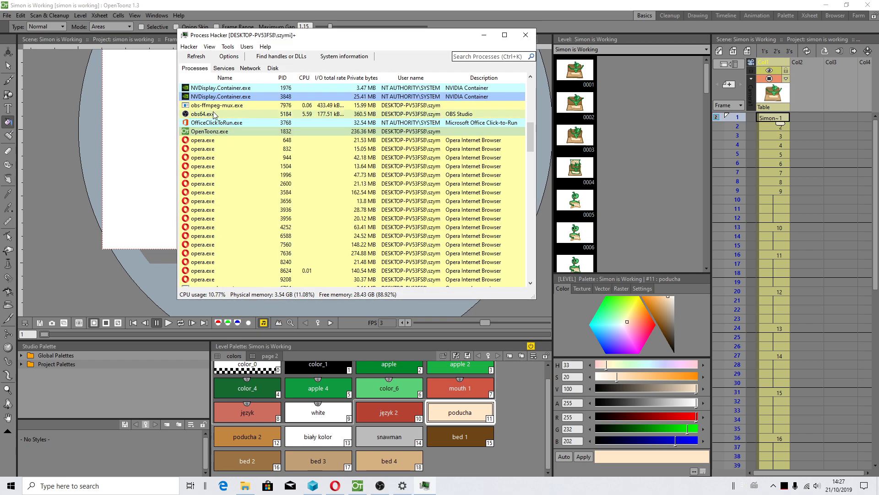
Step: Review the affinity options of OpenToonz.exe and the Process Hacker version details once more, and minimize Process Hacker
right_click(207, 131)
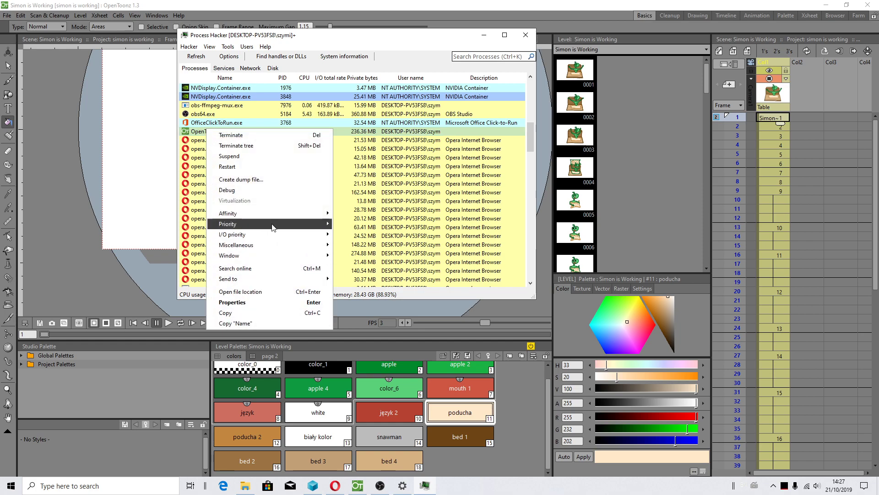
mouse_move(316, 213)
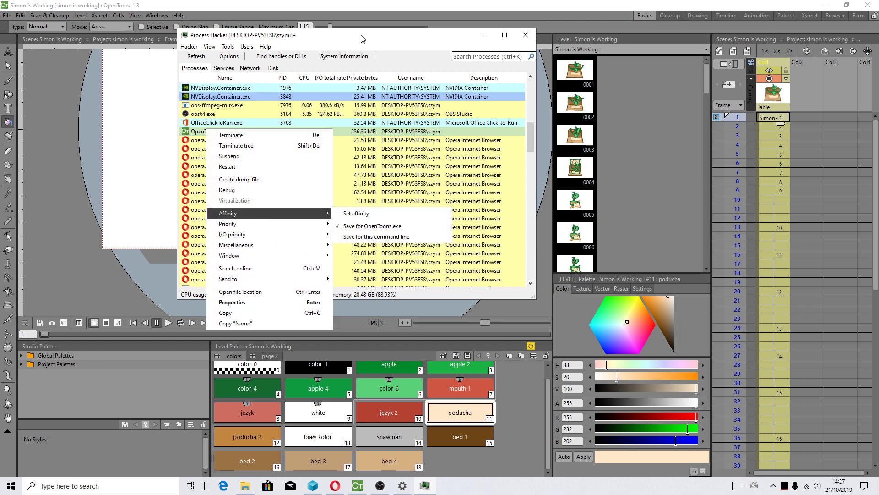
click(388, 68)
click(265, 46)
click(277, 100)
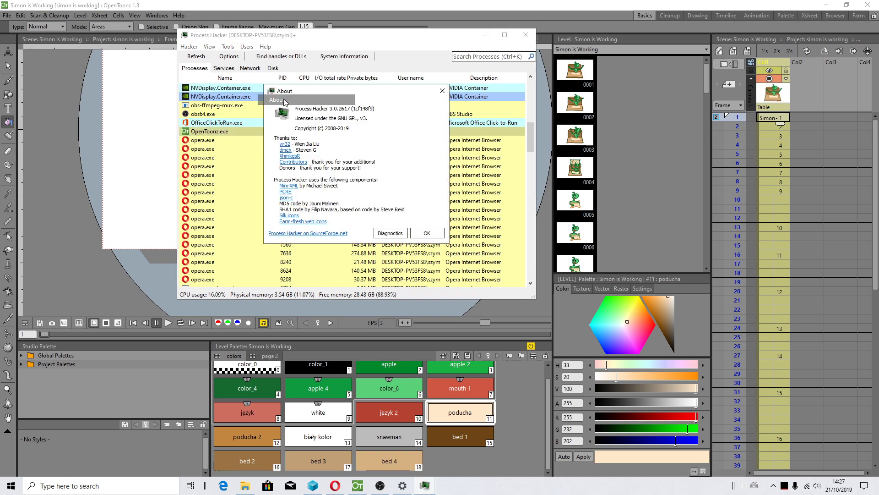
click(427, 233)
click(486, 35)
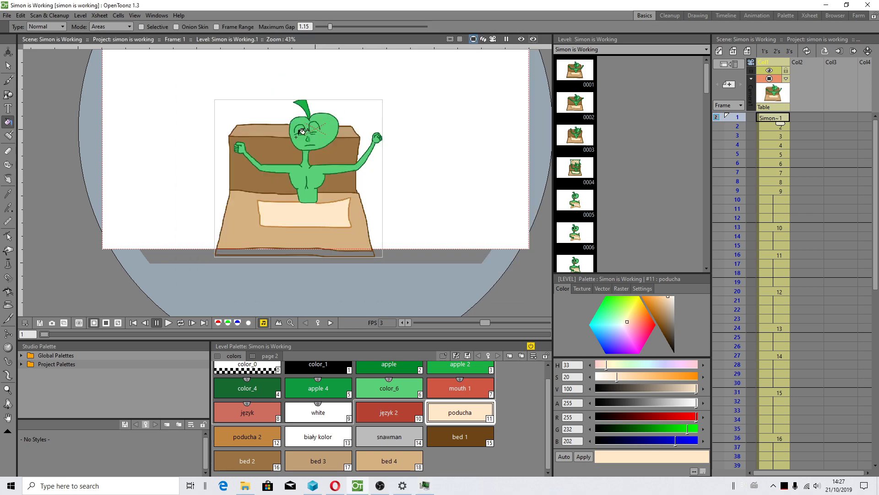
Step: Compare the figure on frames 74, 1 and 73 of the Xsheet, ending on frame 73 with drawing 31
scroll(807, 322, down, 10)
click(778, 399)
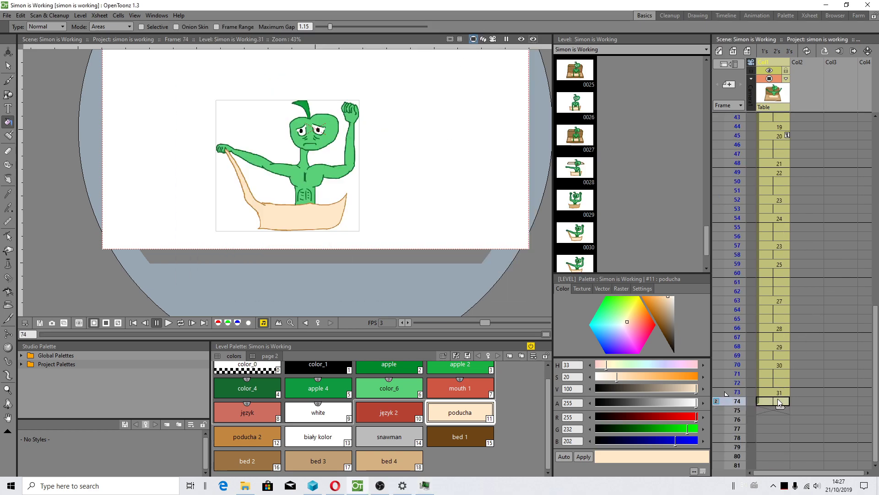
scroll(782, 146, up, 10)
click(778, 119)
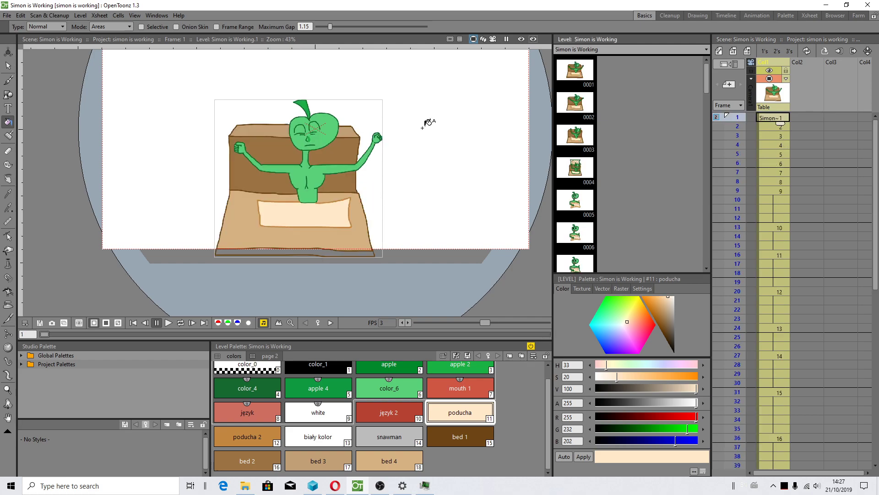
scroll(380, 141, up, 2)
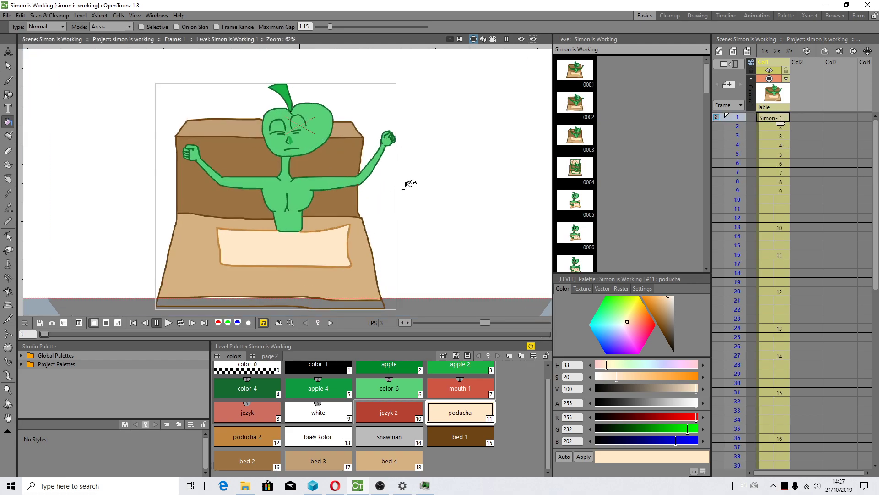
scroll(407, 185, down, 1)
scroll(770, 359, down, 13)
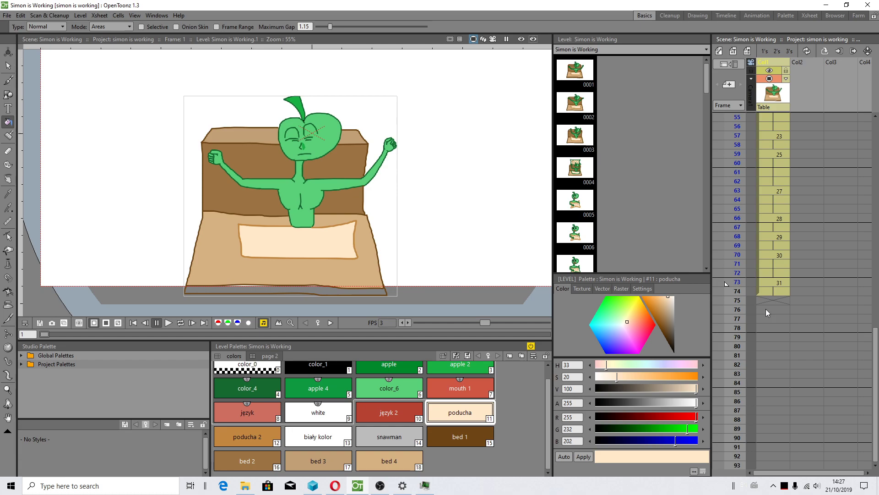
click(773, 283)
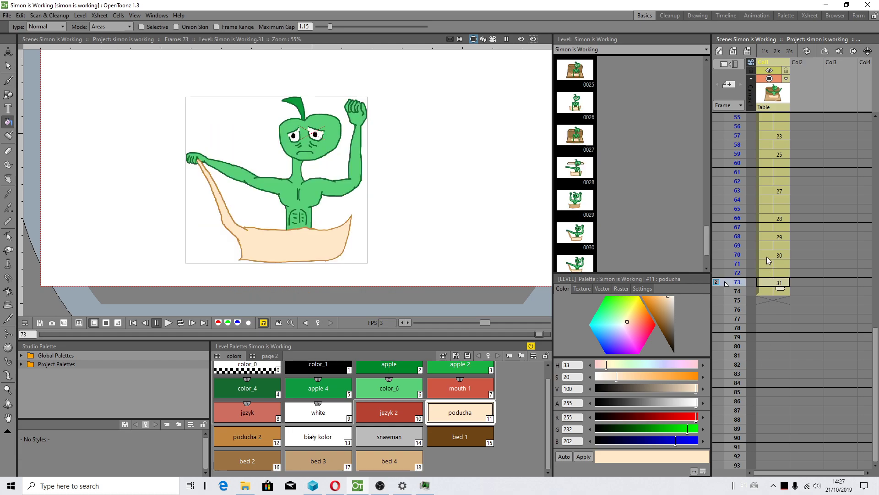